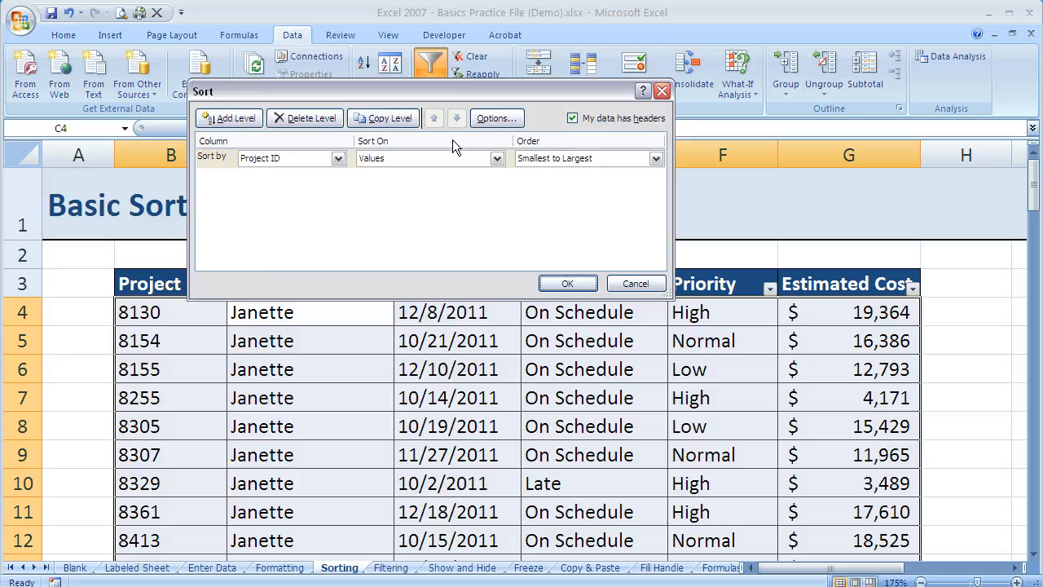
- Set Due Date as the column to sort the project table by
{"action": "left_click_drag", "start_coordinate": [452, 139], "coordinate": [453, 47]}
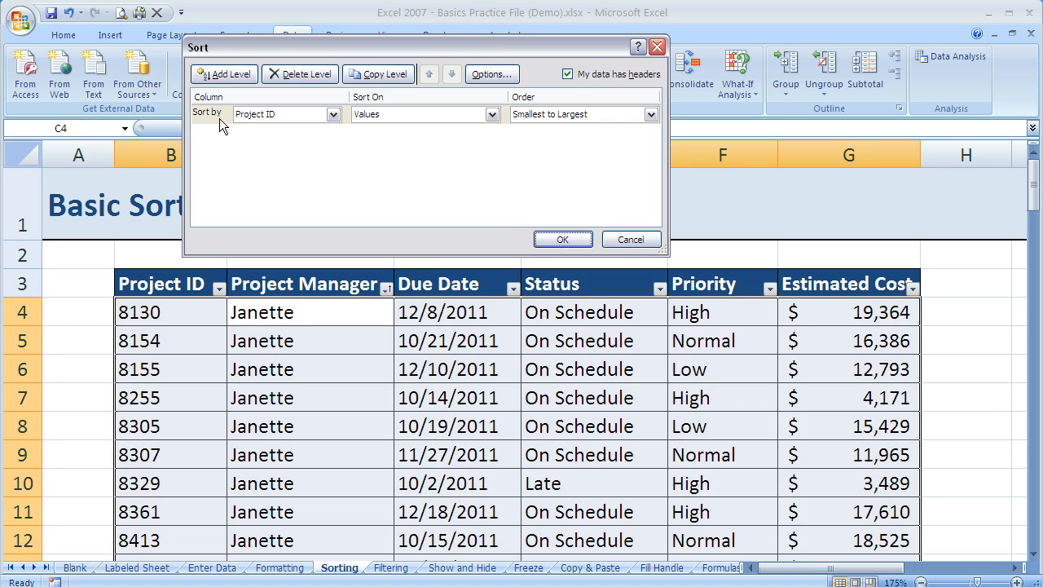
{"action": "left_click", "coordinate": [298, 118]}
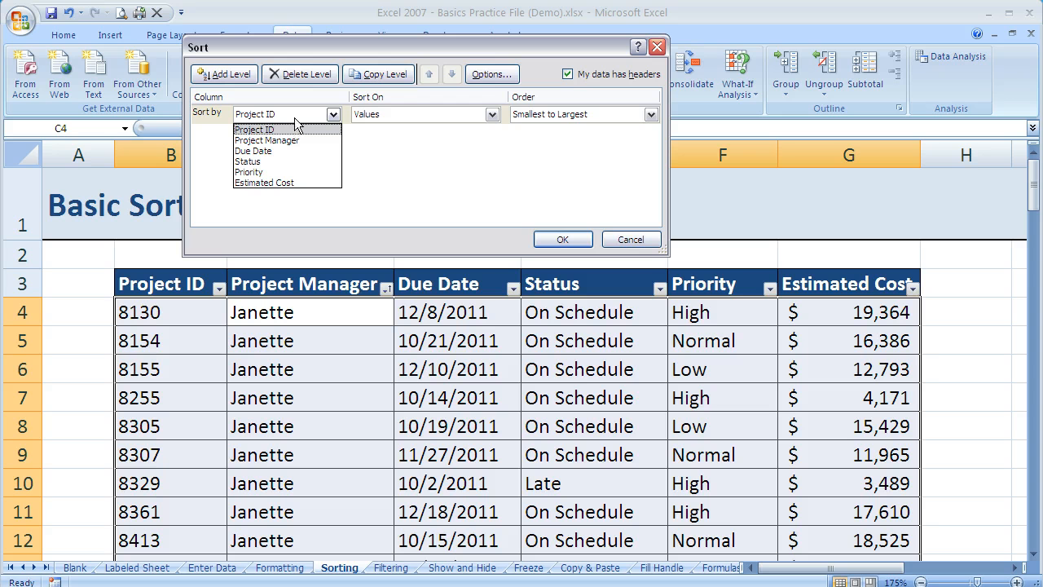
{"action": "left_click", "coordinate": [296, 119]}
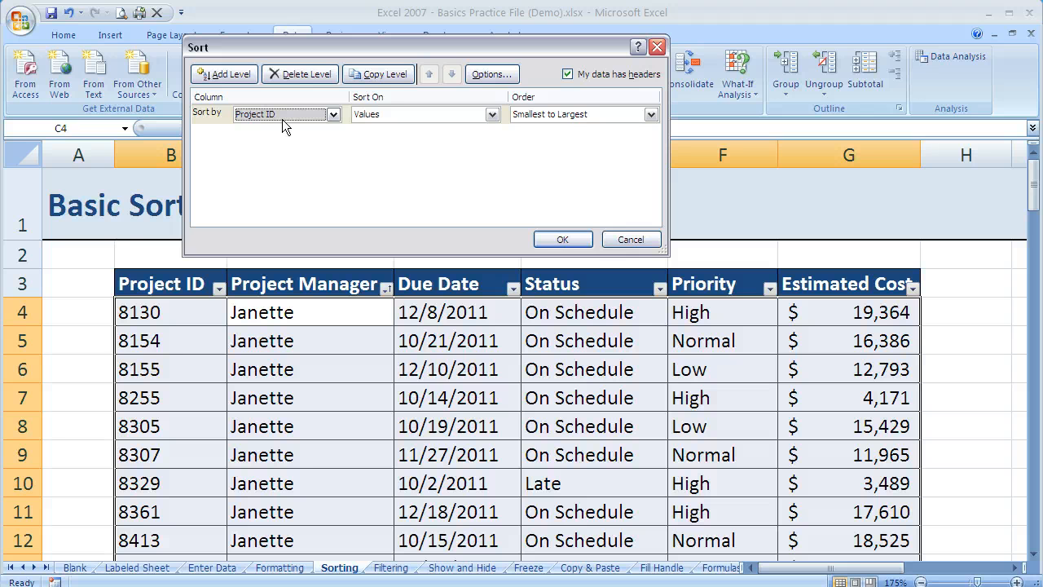
{"action": "left_click", "coordinate": [301, 113]}
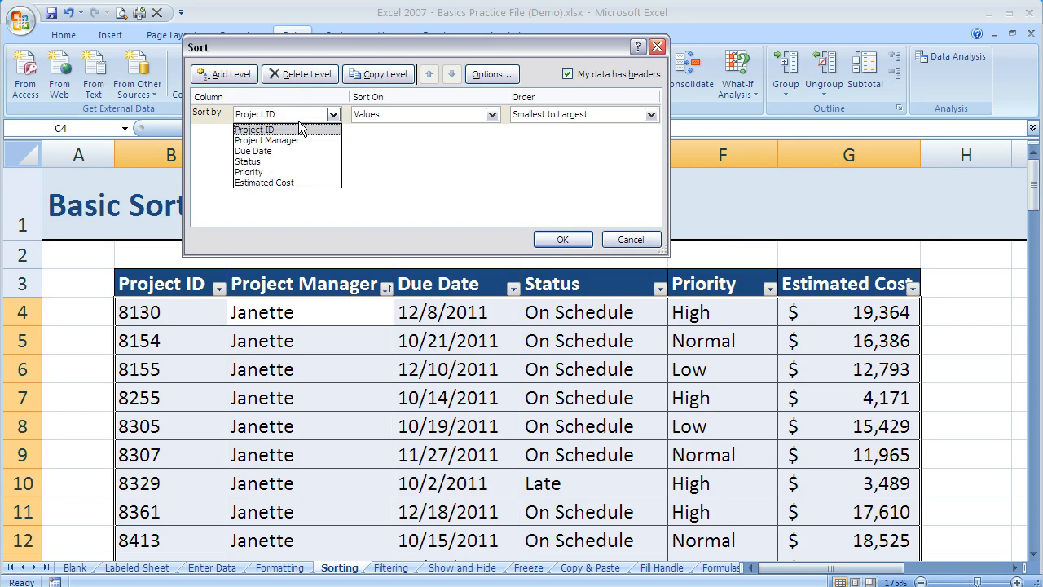
{"action": "left_click", "coordinate": [279, 143]}
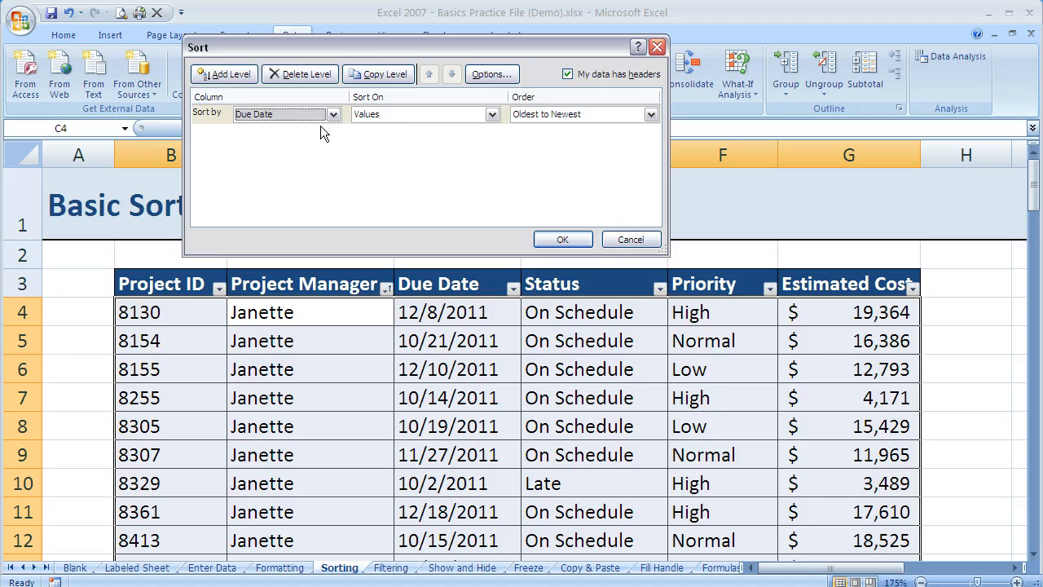
- Keep sorting Due Date on Values, set the order to Newest to Oldest, and apply the sort
{"action": "left_click", "coordinate": [386, 115]}
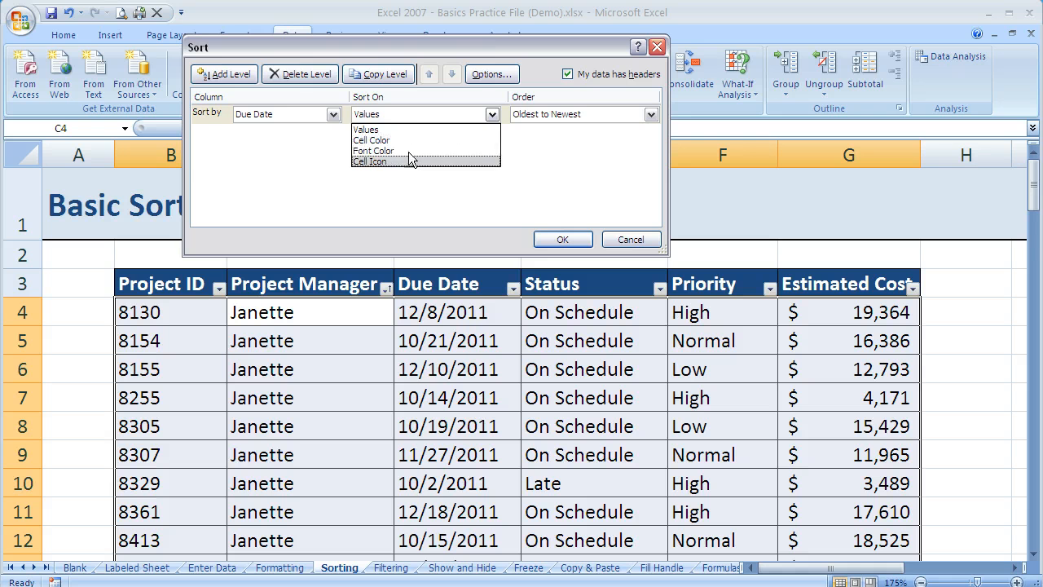
{"action": "left_click", "coordinate": [416, 115]}
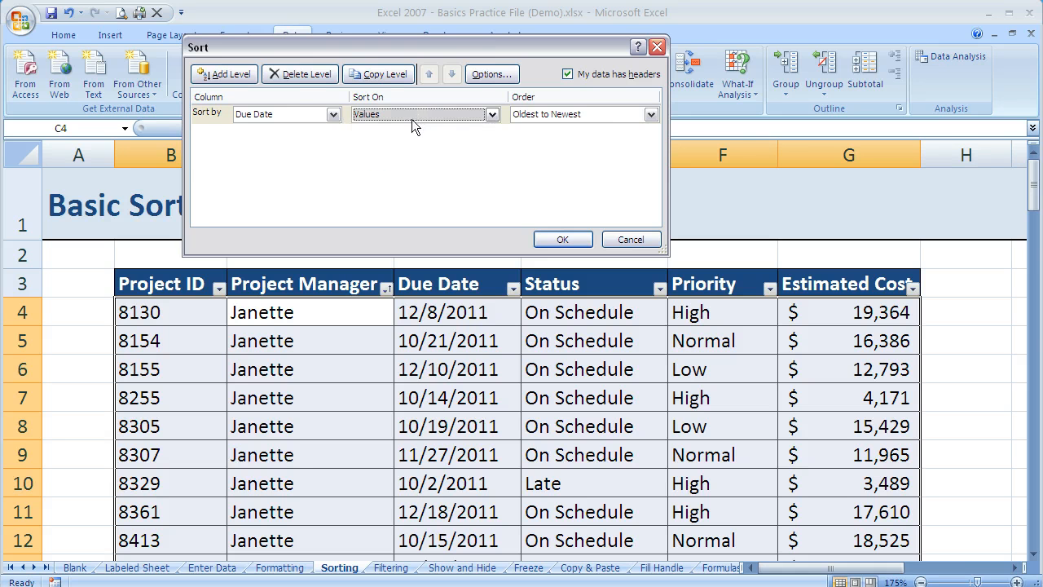
{"action": "left_click", "coordinate": [549, 118]}
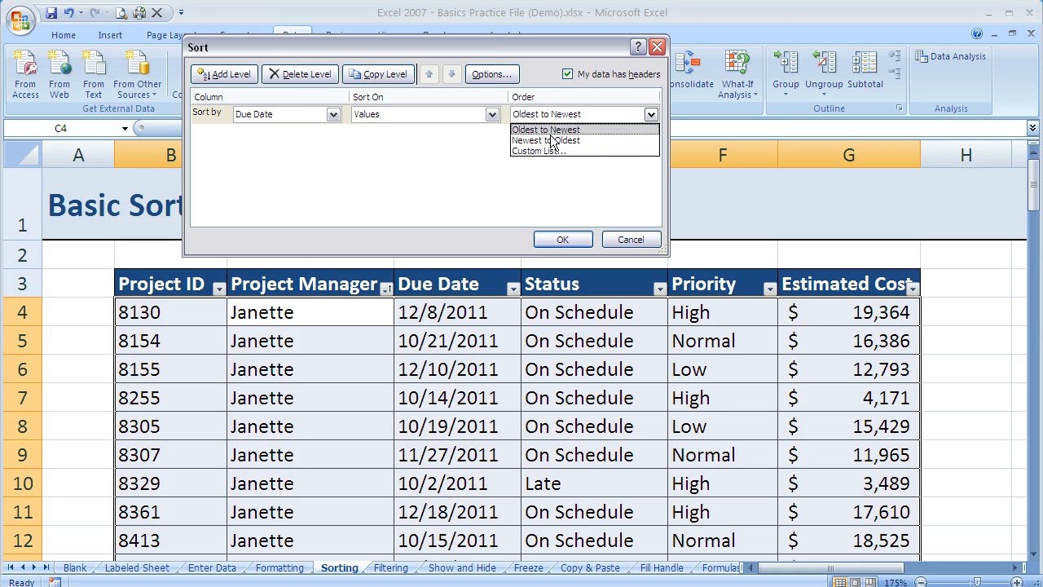
{"action": "left_click", "coordinate": [548, 140]}
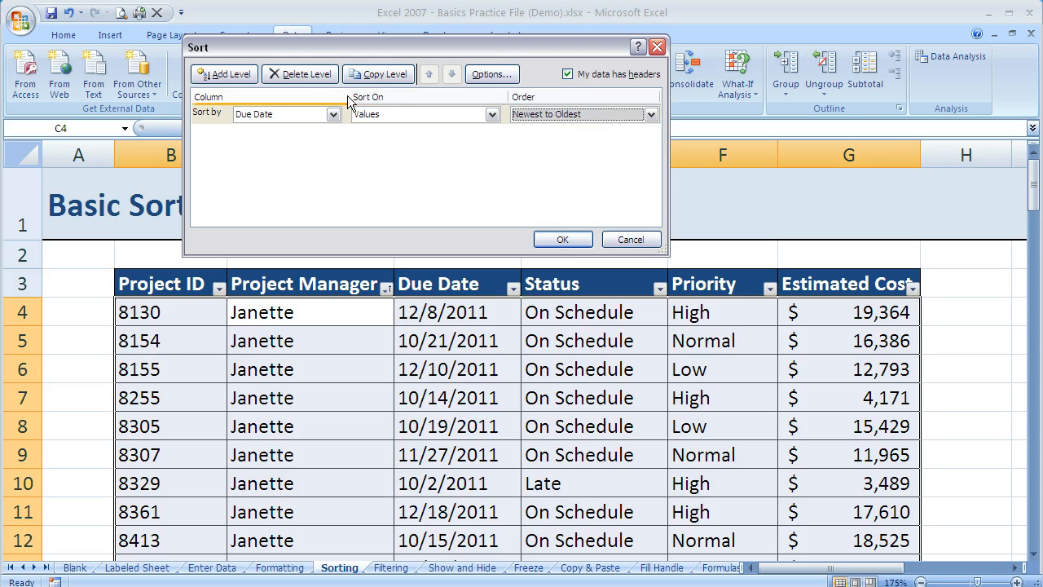
{"action": "left_click", "coordinate": [562, 239]}
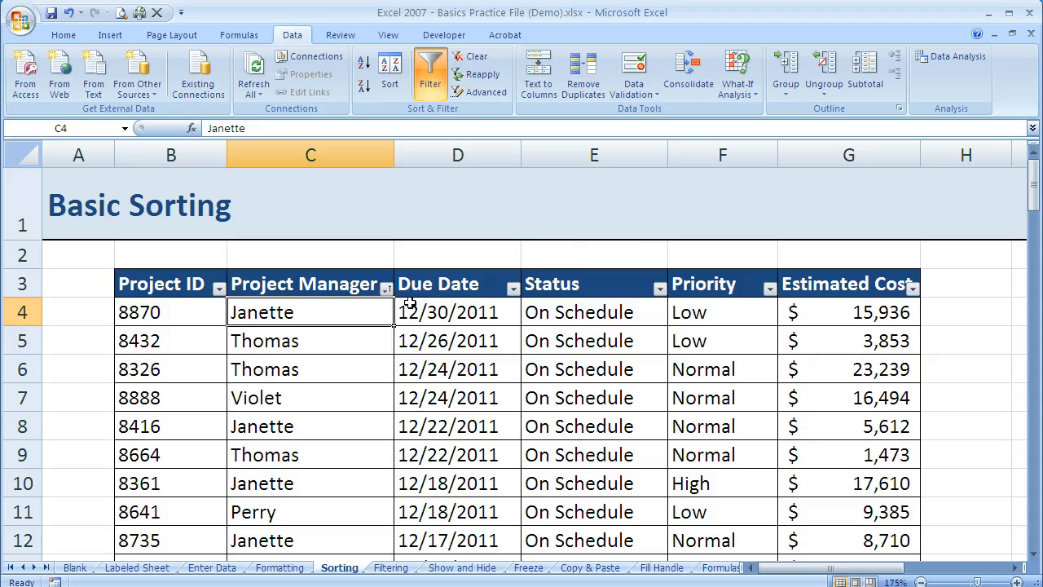
{"action": "scroll", "coordinate": [407, 296], "scroll_direction": "down", "scroll_amount": 1}
{"action": "scroll", "coordinate": [407, 297], "scroll_direction": "down", "scroll_amount": 8}
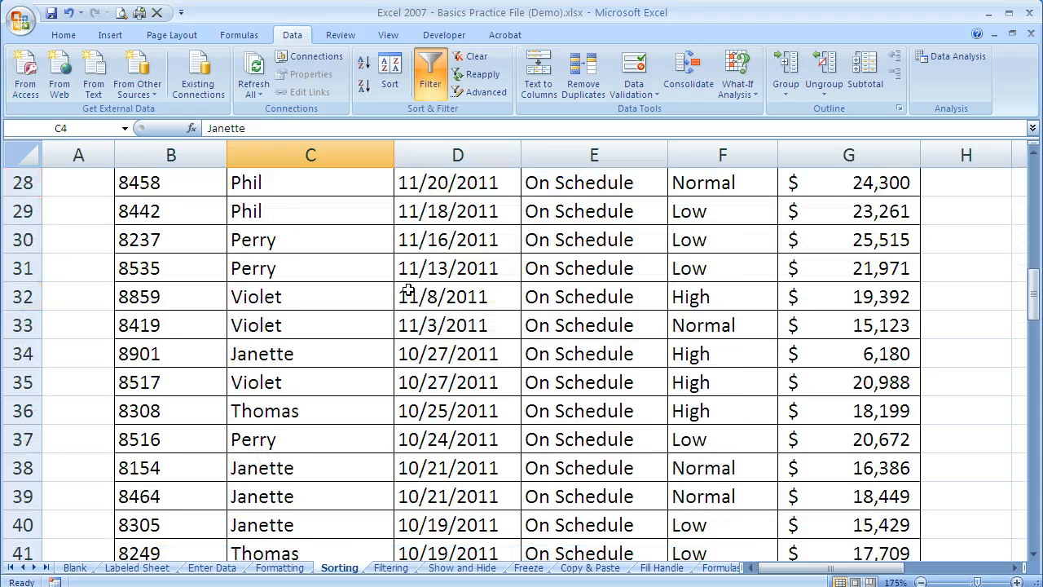
{"action": "scroll", "coordinate": [408, 294], "scroll_direction": "up", "scroll_amount": 1}
{"action": "scroll", "coordinate": [407, 291], "scroll_direction": "up", "scroll_amount": 8}
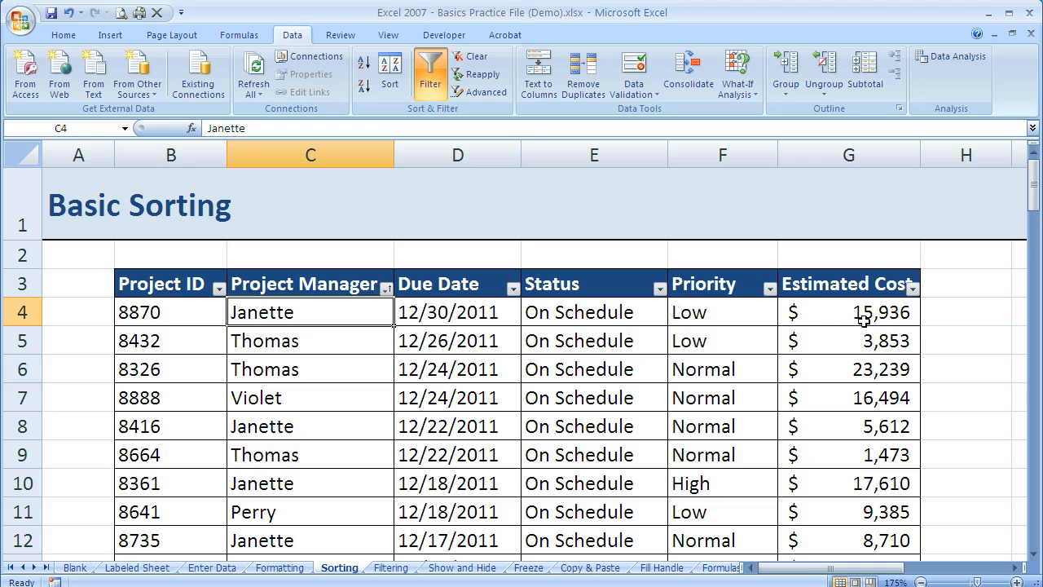
- Add a second sort level to the project table for Estimated Cost, Largest to Smallest, and apply the sort
{"action": "left_click", "coordinate": [448, 311]}
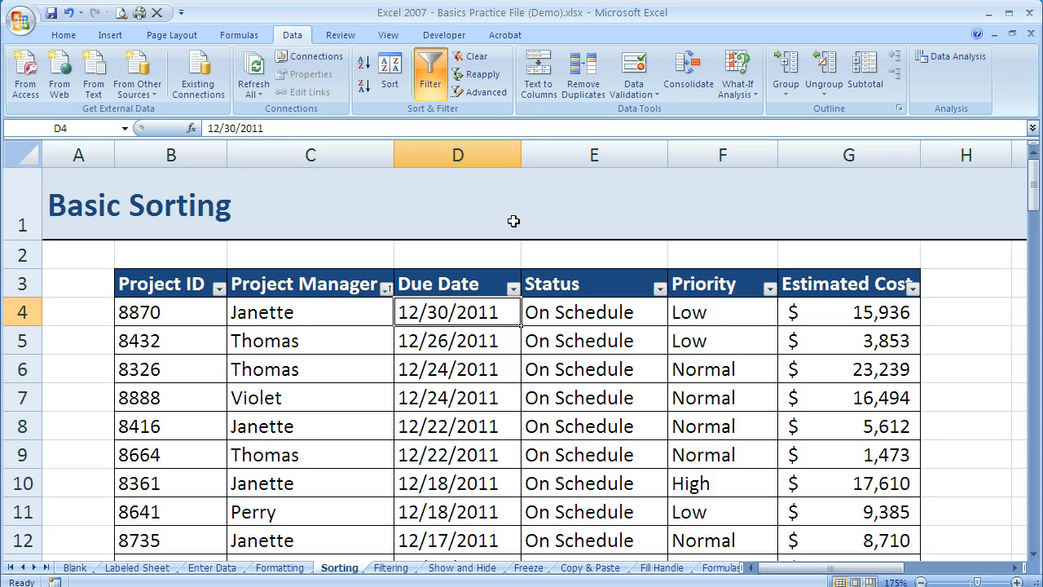
{"action": "left_click", "coordinate": [390, 72]}
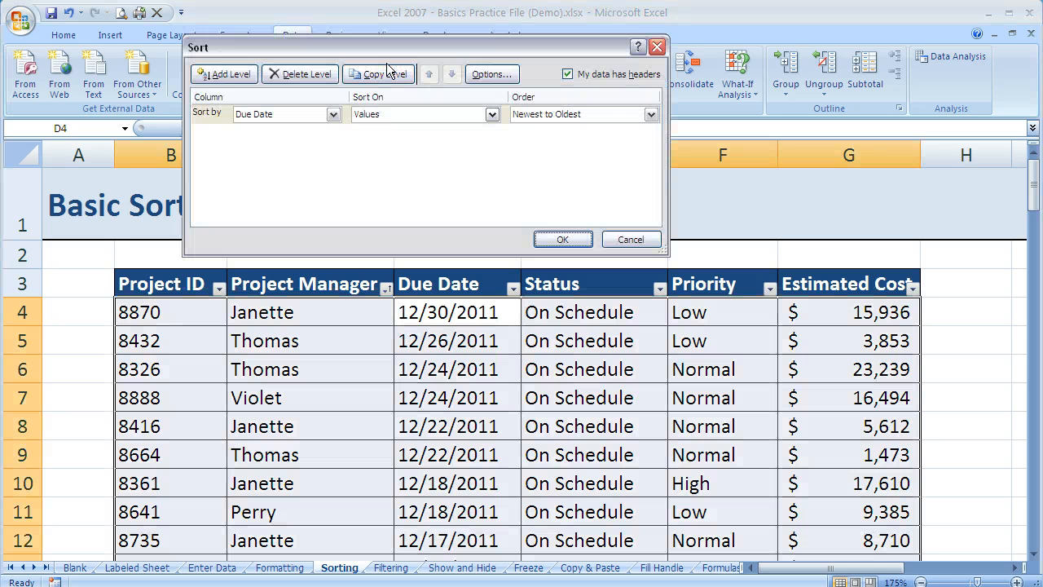
{"action": "left_click", "coordinate": [240, 74]}
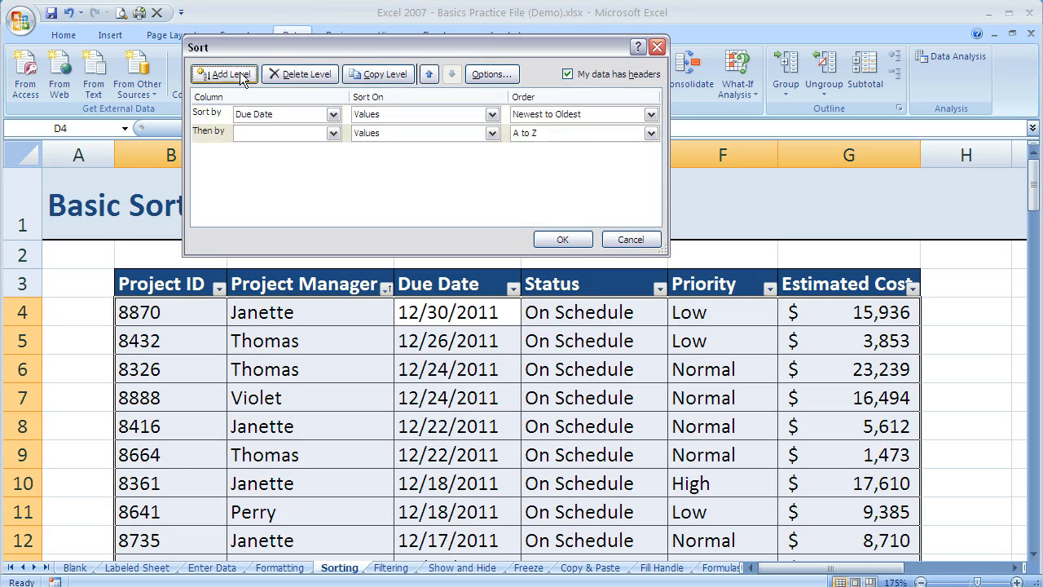
{"action": "left_click", "coordinate": [333, 133]}
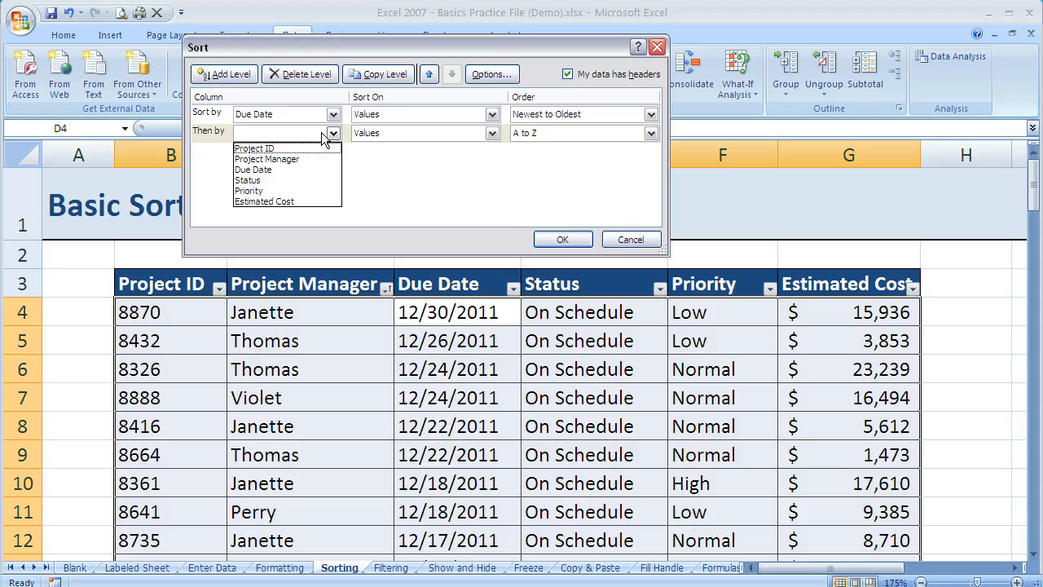
{"action": "left_click", "coordinate": [284, 200]}
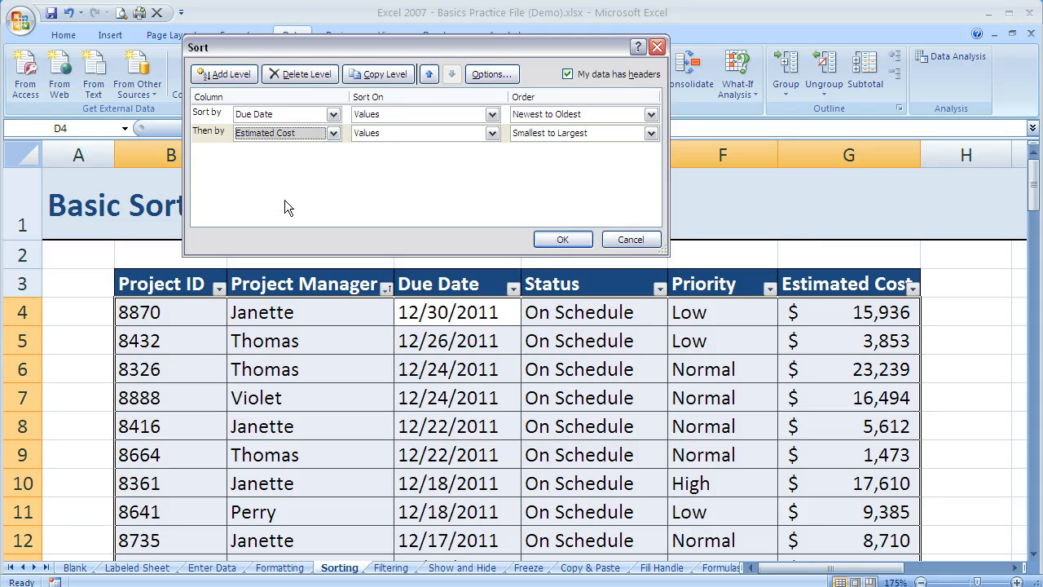
{"action": "left_click", "coordinate": [544, 132]}
{"action": "left_click", "coordinate": [553, 159]}
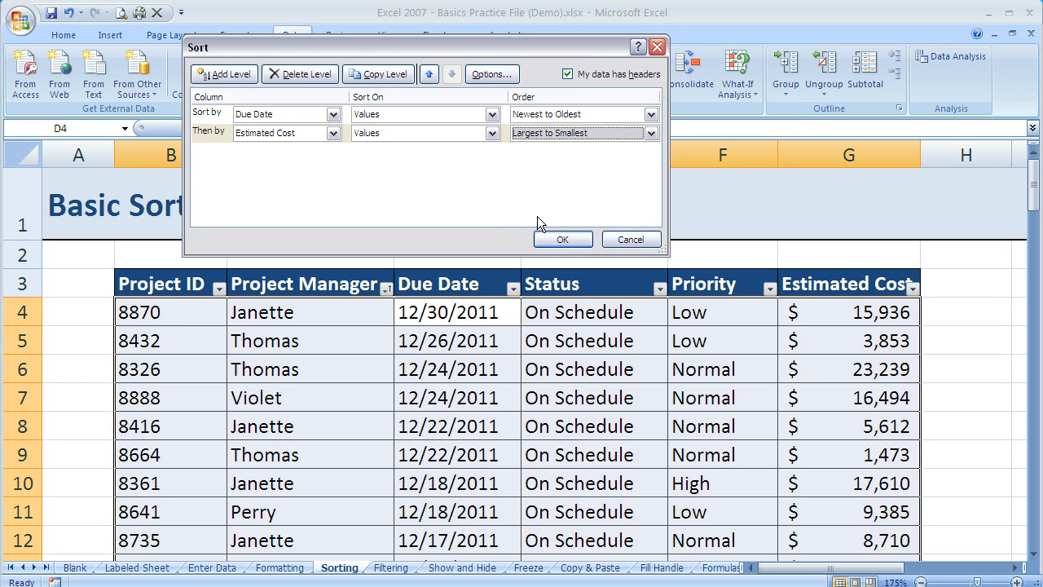
{"action": "left_click", "coordinate": [562, 241]}
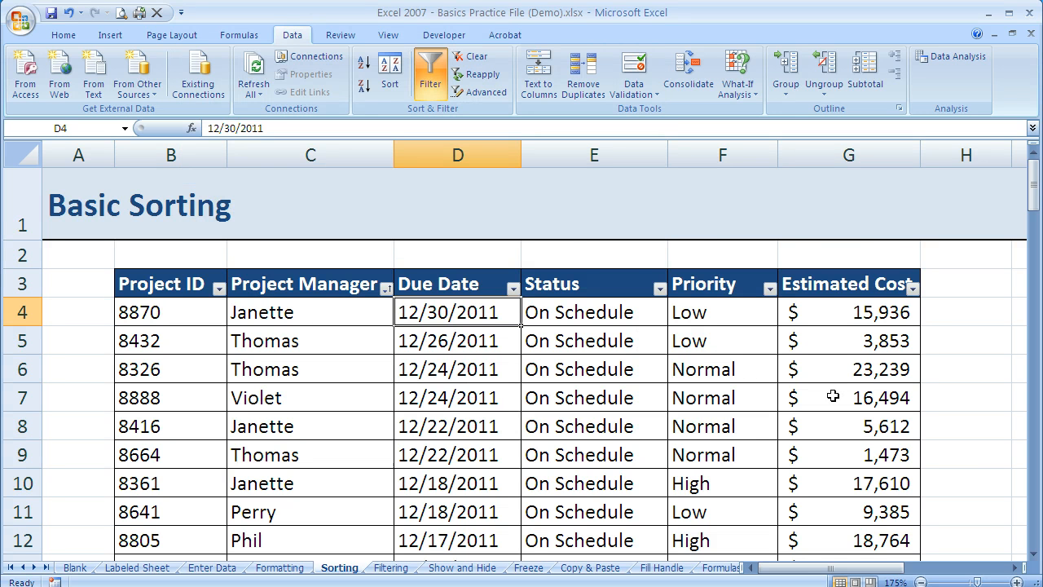
- Examine the order of the Estimated Cost values within the rows sharing the due dates 12/17/2011 and 12/8/2011
{"action": "scroll", "coordinate": [831, 396], "scroll_direction": "down", "scroll_amount": 1}
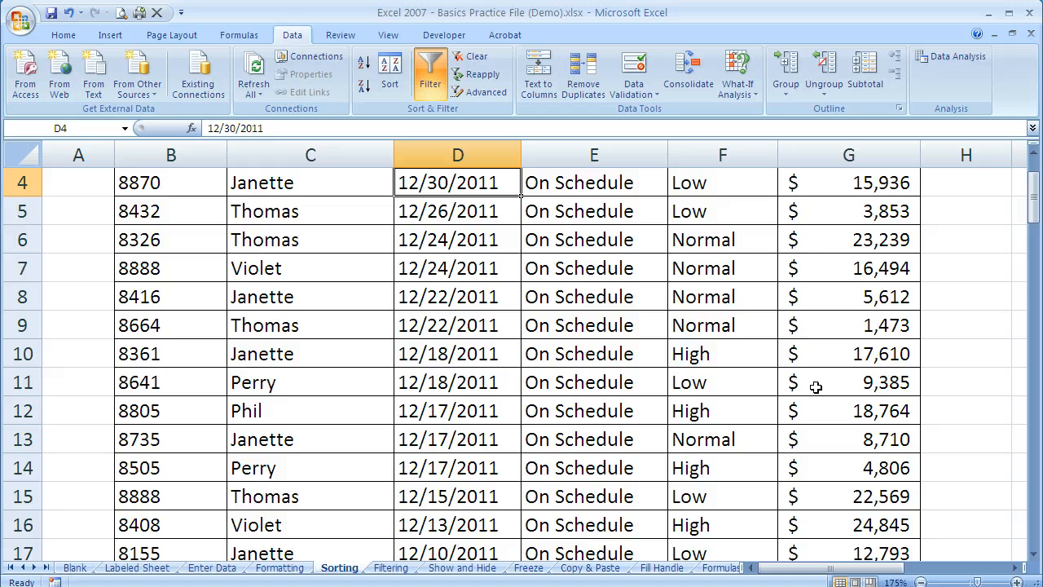
{"action": "scroll", "coordinate": [816, 386], "scroll_direction": "up", "scroll_amount": 1}
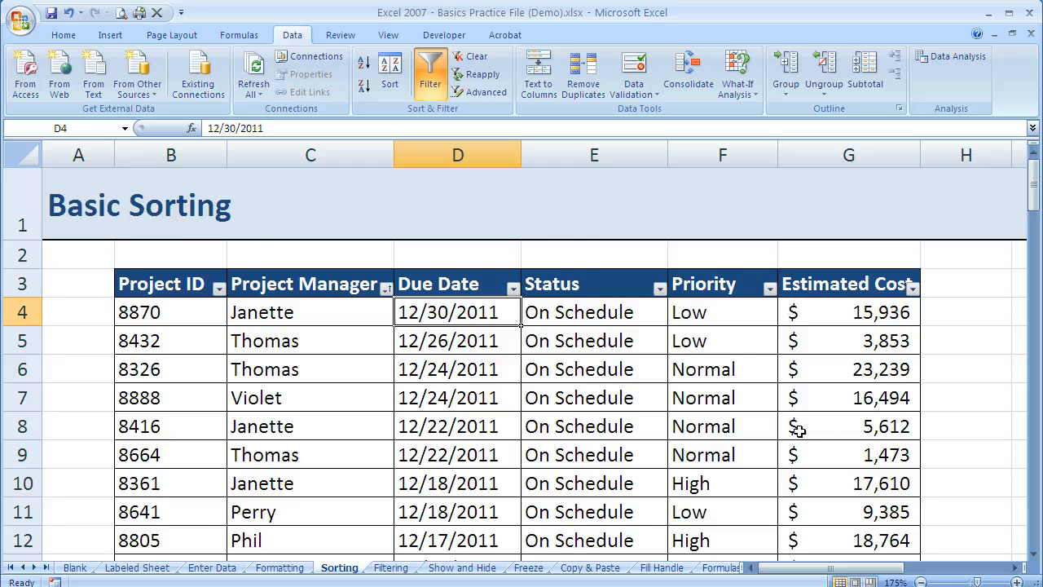
{"action": "scroll", "coordinate": [799, 431], "scroll_direction": "down", "scroll_amount": 1}
{"action": "left_click_drag", "start_coordinate": [462, 411], "coordinate": [461, 465]}
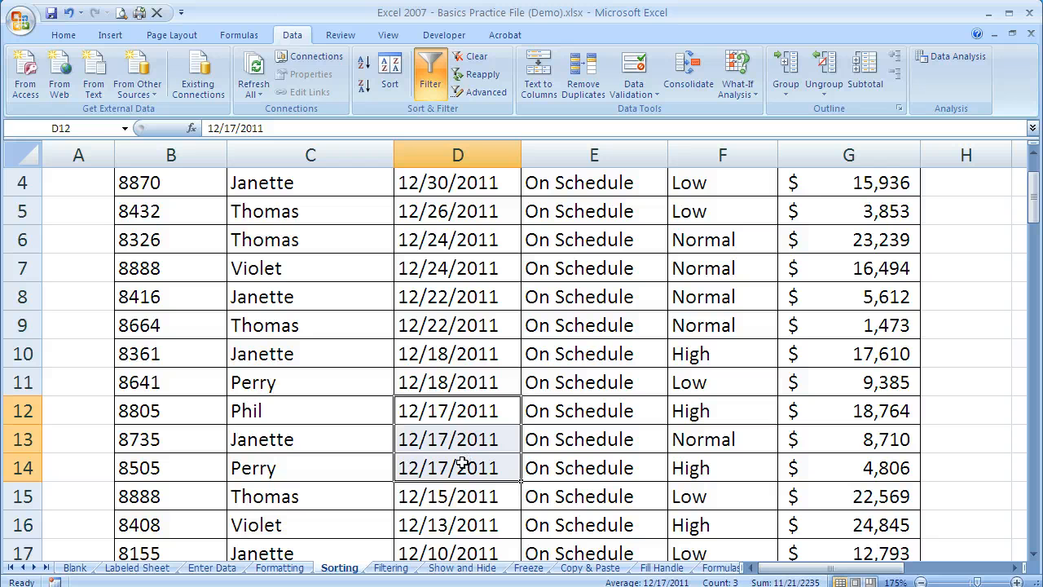
{"action": "left_click", "coordinate": [851, 417]}
{"action": "key", "text": "Down"}
{"action": "key", "text": "Down"}
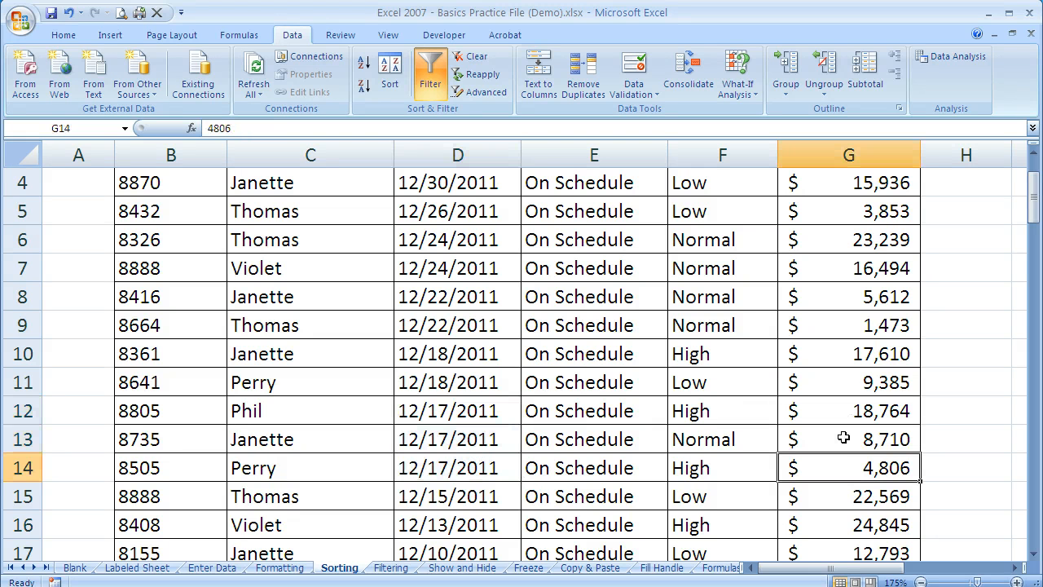
{"action": "key", "text": "Up"}
{"action": "key", "text": "Up"}
{"action": "key", "text": "Down"}
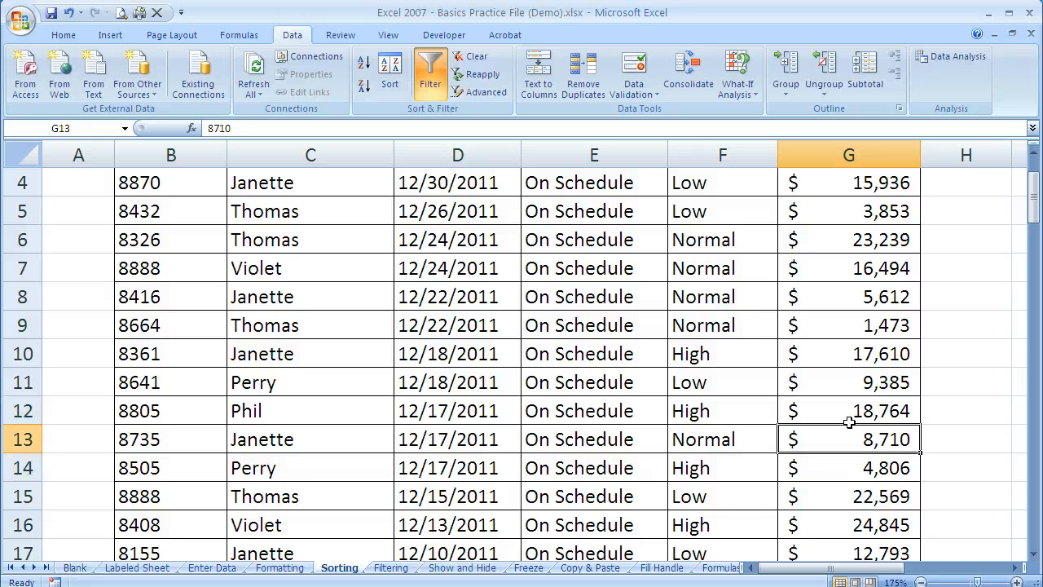
{"action": "key", "text": "Down"}
{"action": "scroll", "coordinate": [831, 529], "scroll_direction": "down", "scroll_amount": 2}
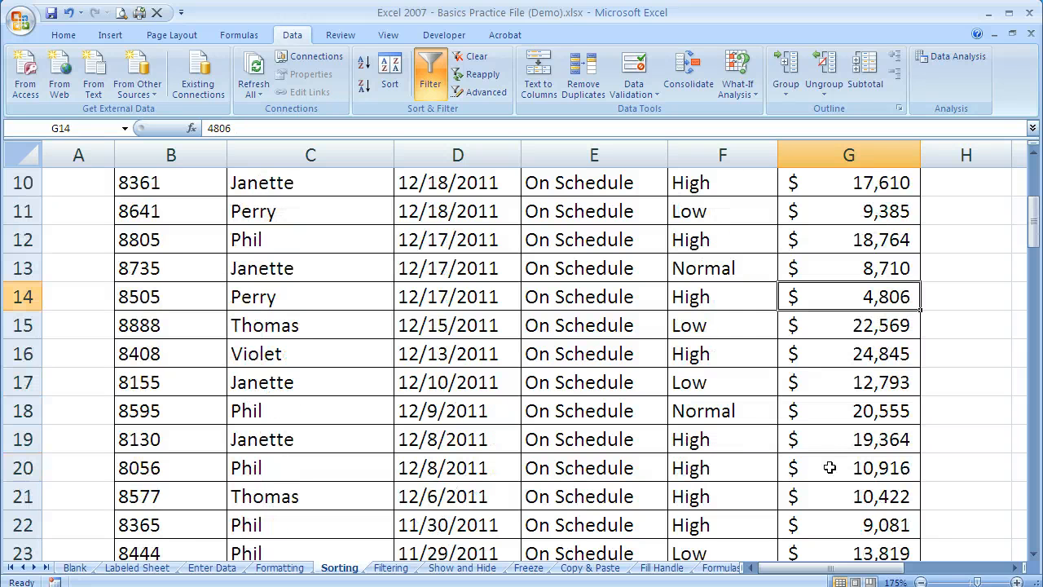
{"action": "left_click", "coordinate": [484, 438]}
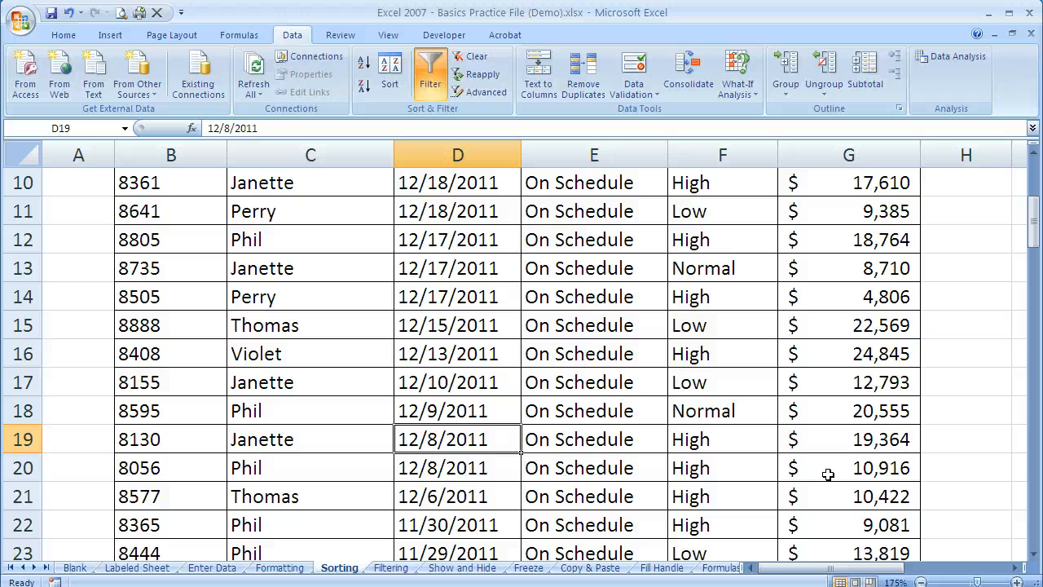
{"action": "left_click", "coordinate": [886, 445]}
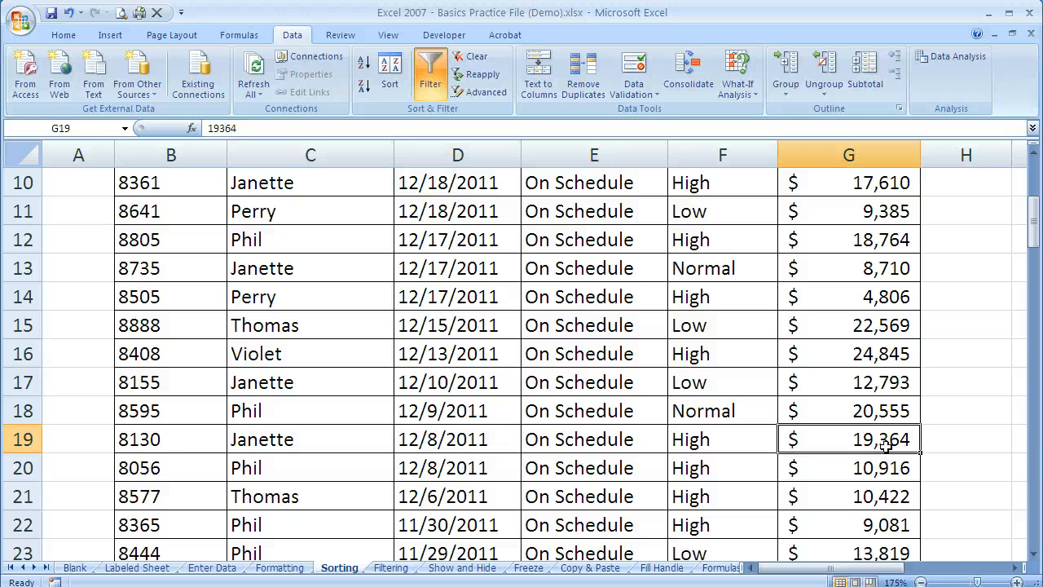
{"action": "left_click", "coordinate": [870, 471]}
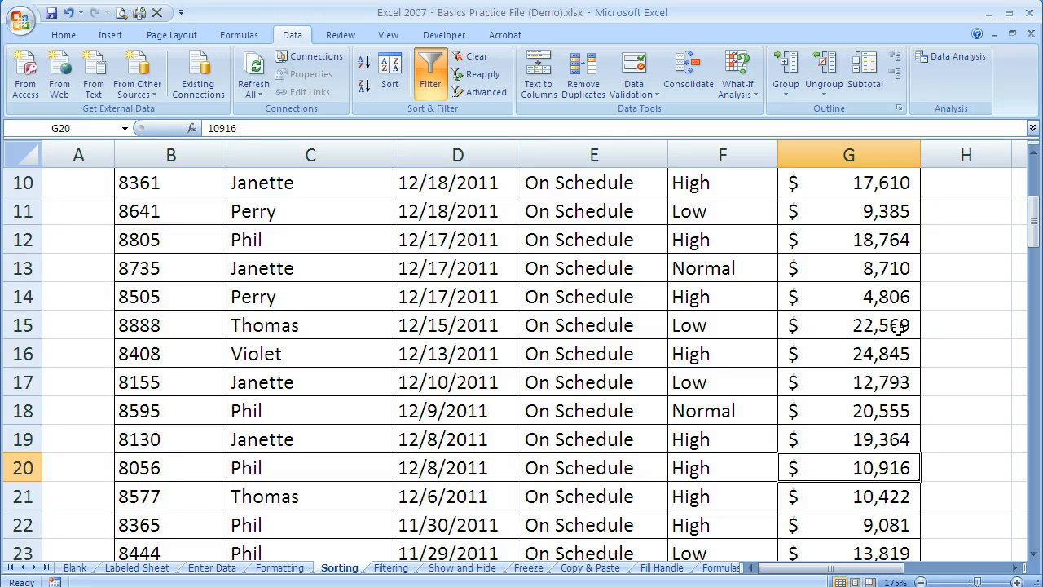
{"action": "scroll", "coordinate": [699, 328], "scroll_direction": "up", "scroll_amount": 3}
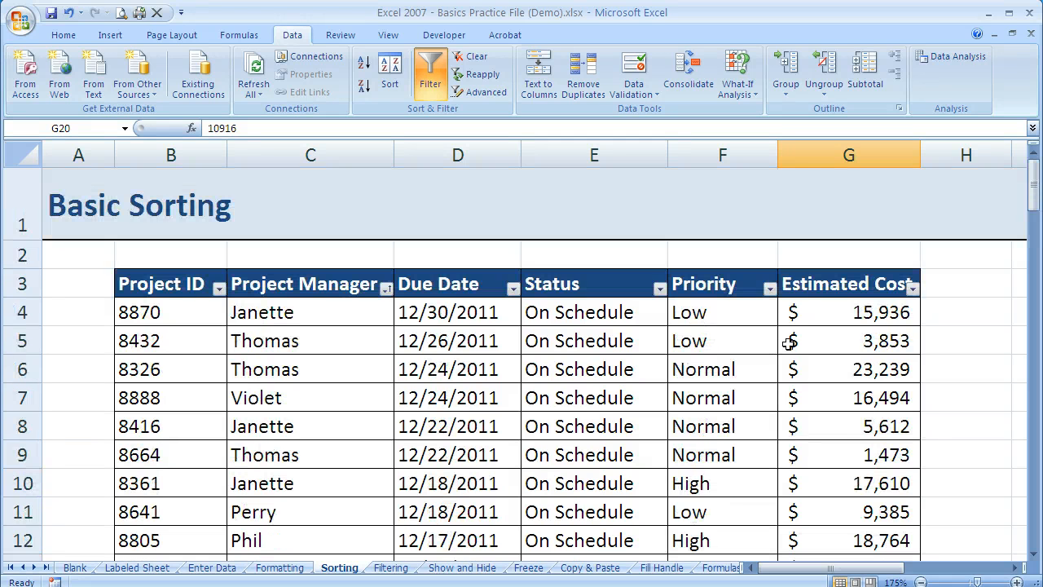
- Move the Estimated Cost sort level above Due Date and apply the sort to the project table
{"action": "left_click", "coordinate": [396, 85]}
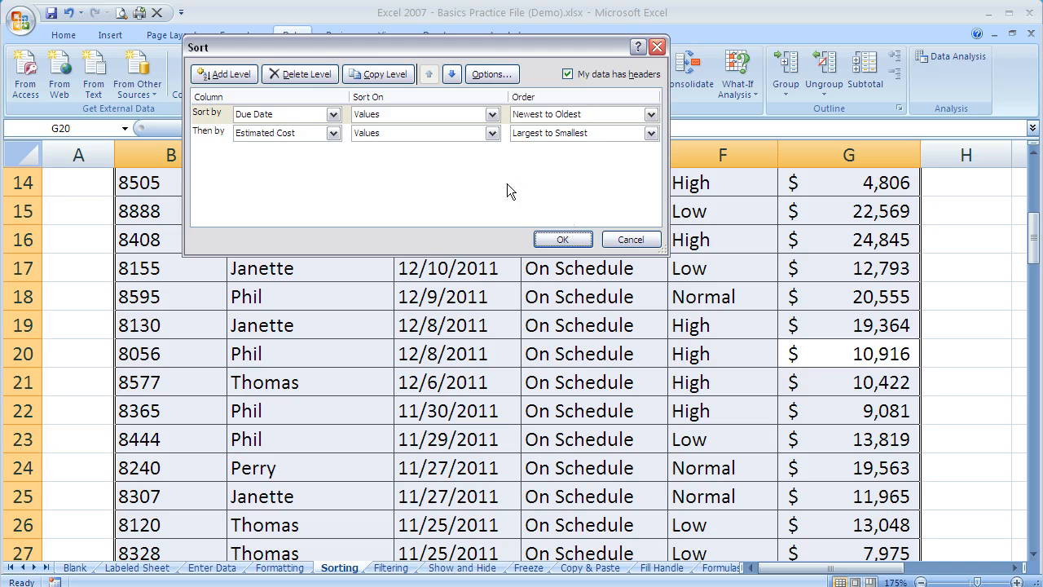
{"action": "left_click", "coordinate": [214, 134]}
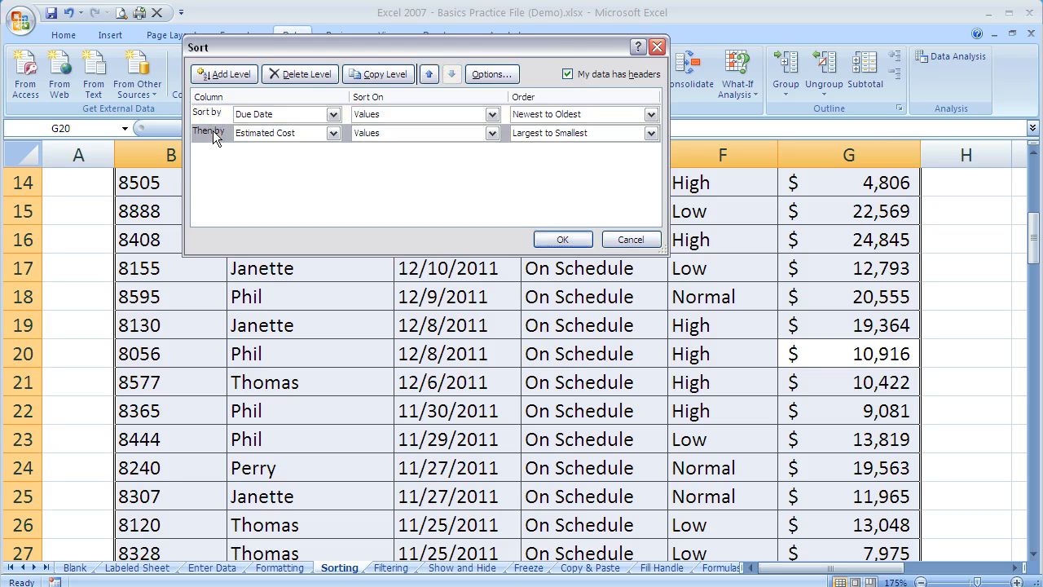
{"action": "left_click", "coordinate": [429, 75]}
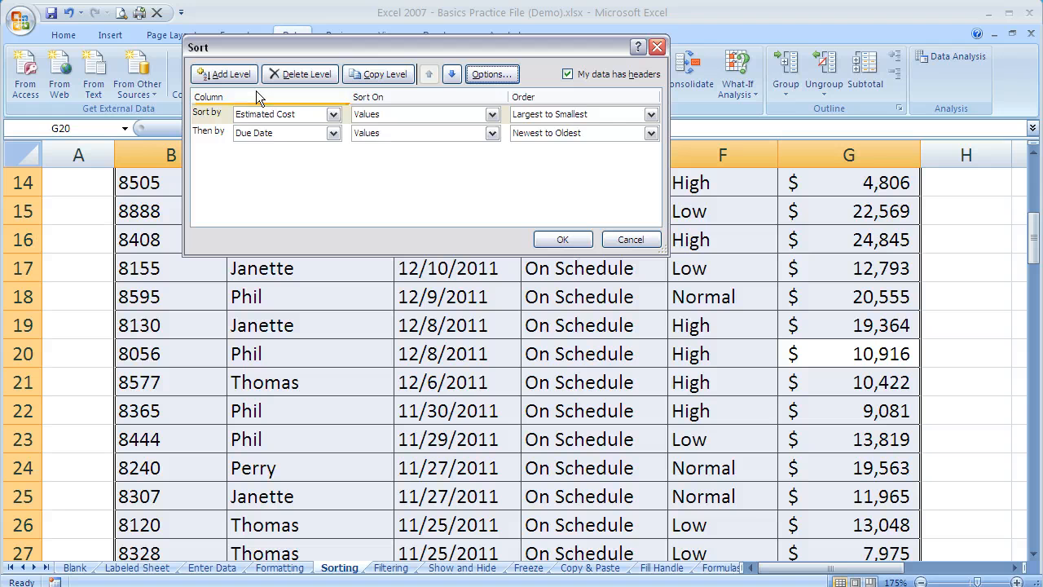
{"action": "left_click", "coordinate": [554, 238]}
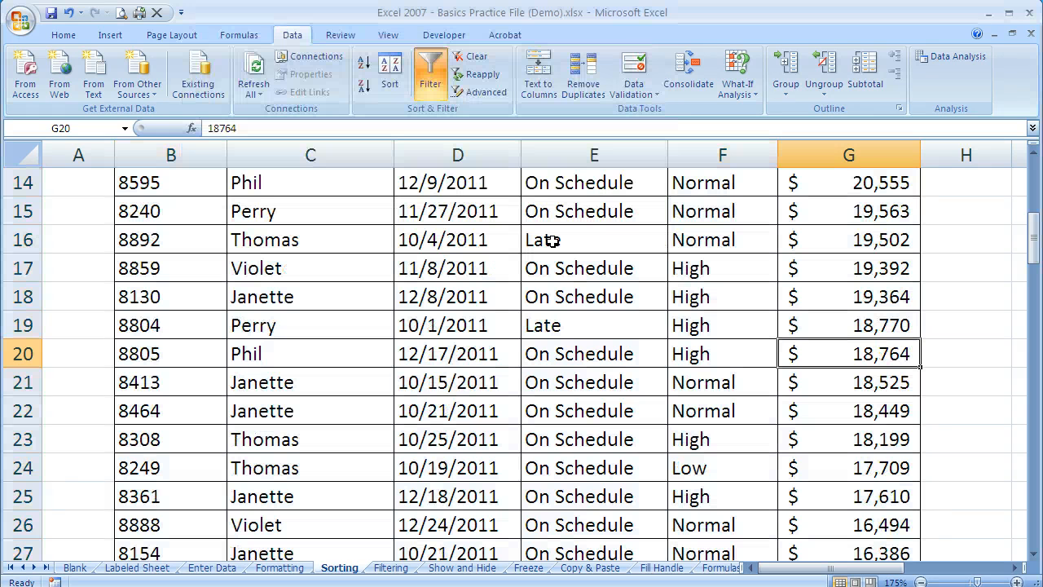
{"action": "scroll", "coordinate": [628, 298], "scroll_direction": "up", "scroll_amount": 5}
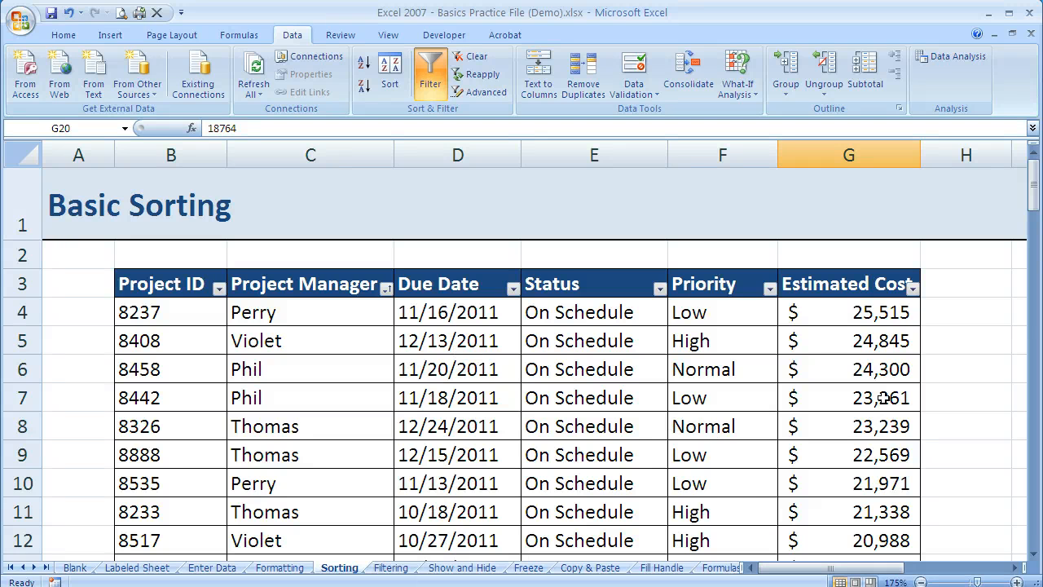
{"action": "scroll", "coordinate": [875, 236], "scroll_direction": "down", "scroll_amount": 3}
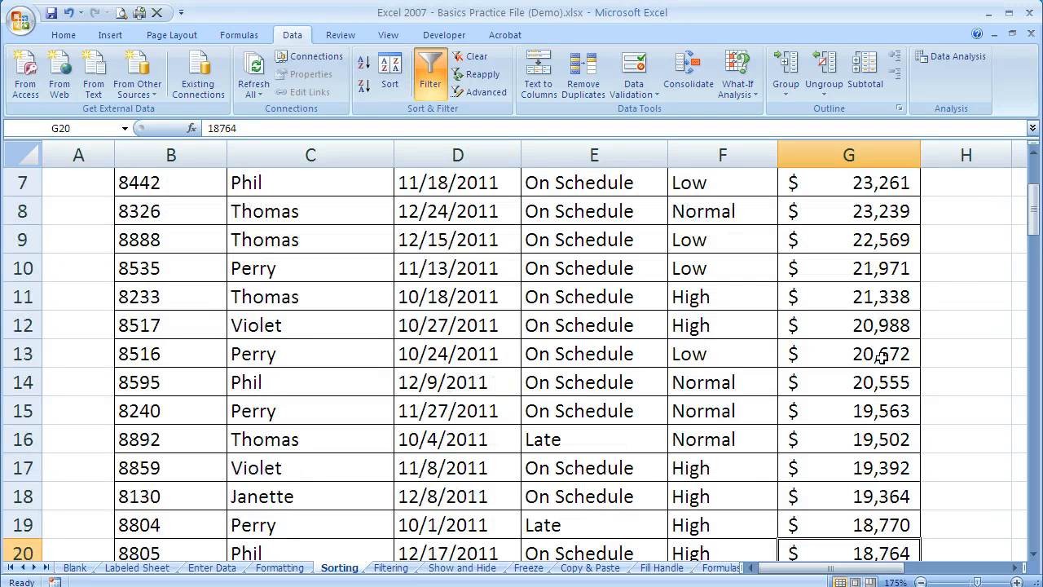
- Examine the order of the Estimated Cost values down the project table and the due dates beside them
{"action": "scroll", "coordinate": [869, 281], "scroll_direction": "down", "scroll_amount": 2}
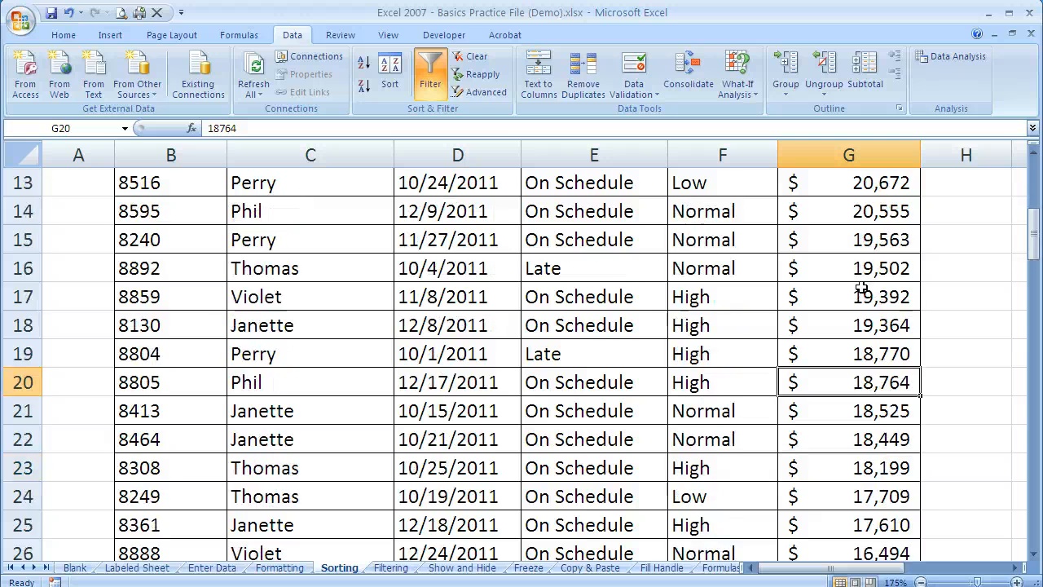
{"action": "scroll", "coordinate": [864, 415], "scroll_direction": "down", "scroll_amount": 1}
{"action": "scroll", "coordinate": [864, 416], "scroll_direction": "down", "scroll_amount": 2}
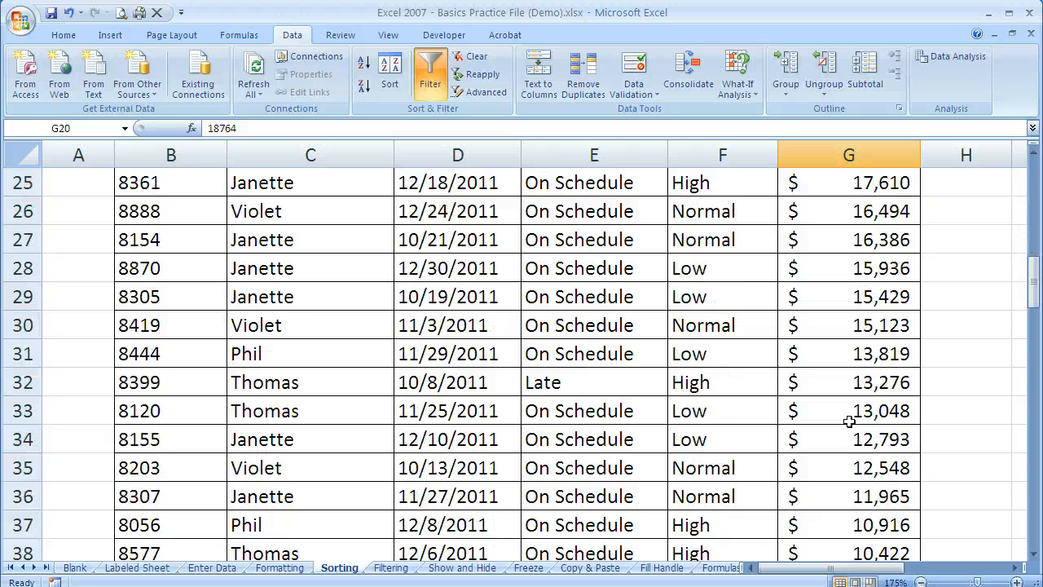
{"action": "scroll", "coordinate": [844, 456], "scroll_direction": "down", "scroll_amount": 1}
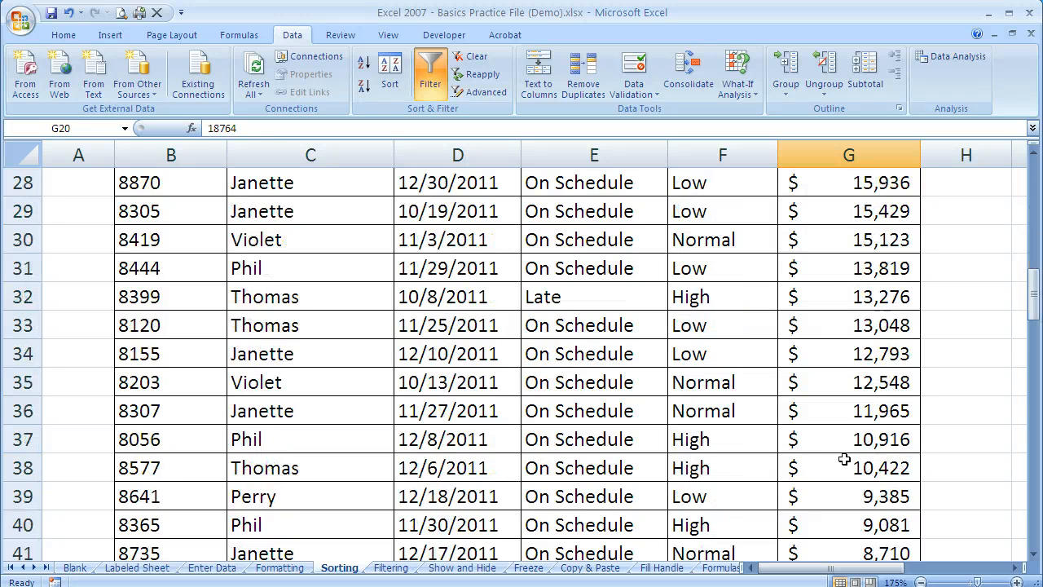
{"action": "scroll", "coordinate": [840, 453], "scroll_direction": "down", "scroll_amount": 2}
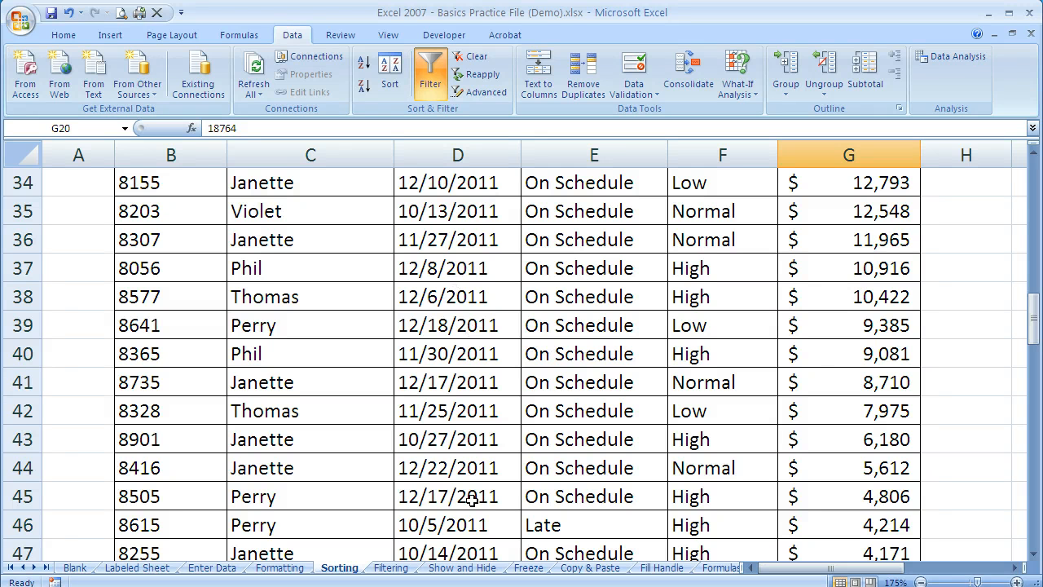
{"action": "scroll", "coordinate": [449, 463], "scroll_direction": "up", "scroll_amount": 9}
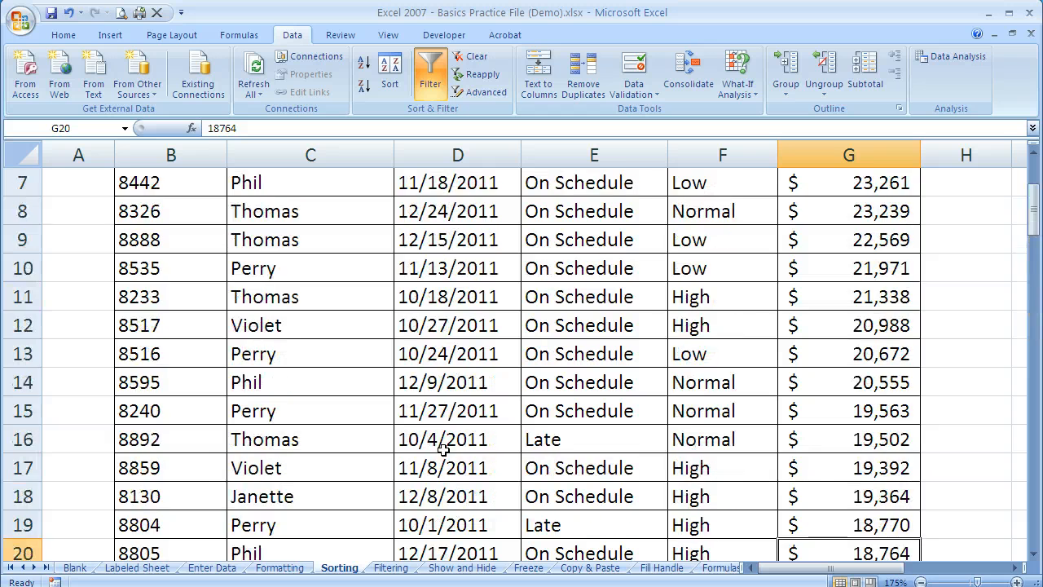
{"action": "scroll", "coordinate": [443, 450], "scroll_direction": "up", "scroll_amount": 2}
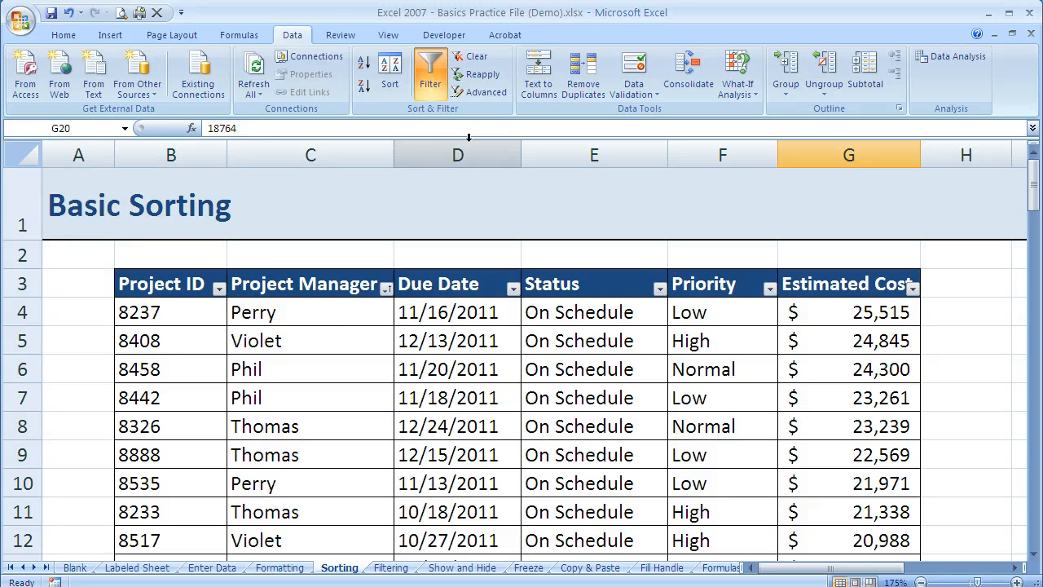
- Add a Priority sort level, A to Z, between Estimated Cost and Due Date, and apply the sort
{"action": "left_click", "coordinate": [389, 74]}
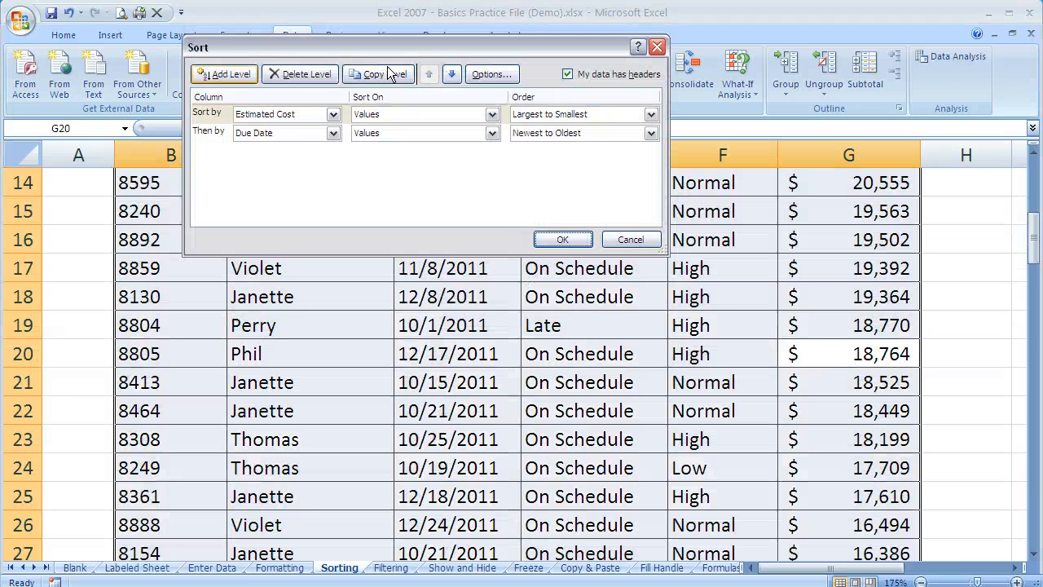
{"action": "left_click", "coordinate": [224, 74]}
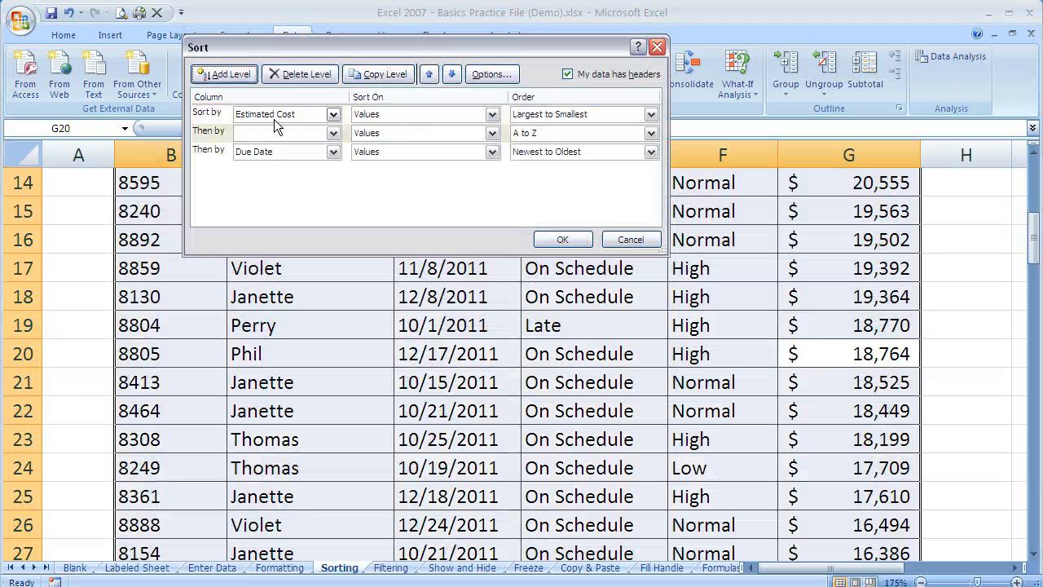
{"action": "left_click", "coordinate": [332, 134]}
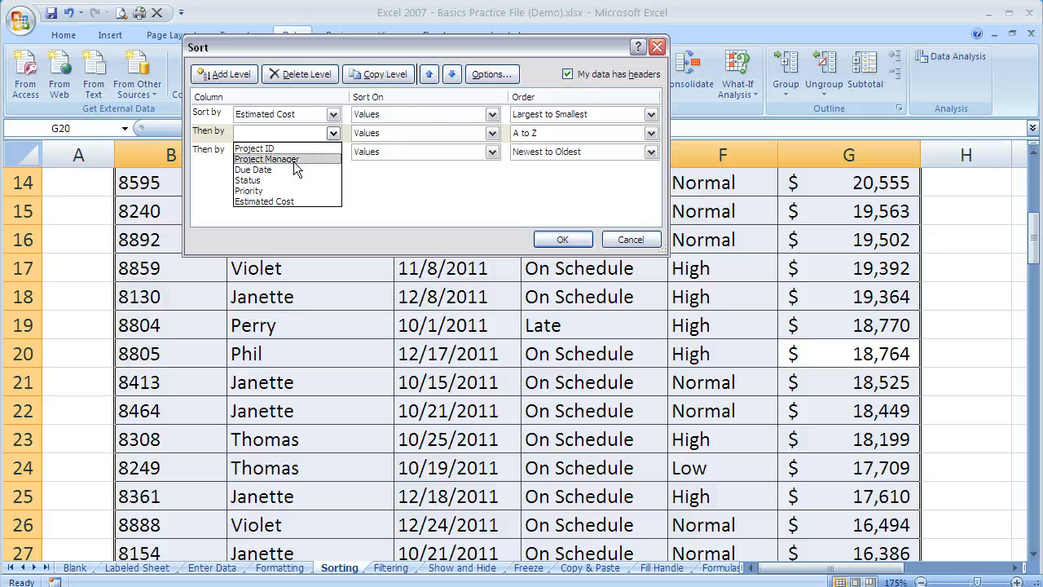
{"action": "left_click", "coordinate": [278, 194]}
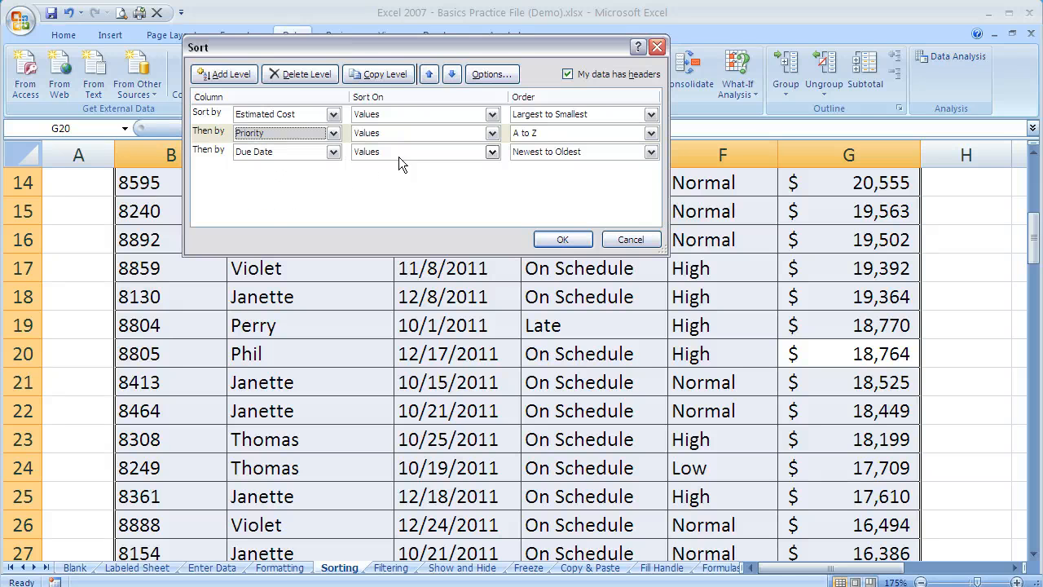
{"action": "left_click", "coordinate": [545, 137]}
{"action": "left_click", "coordinate": [547, 133]}
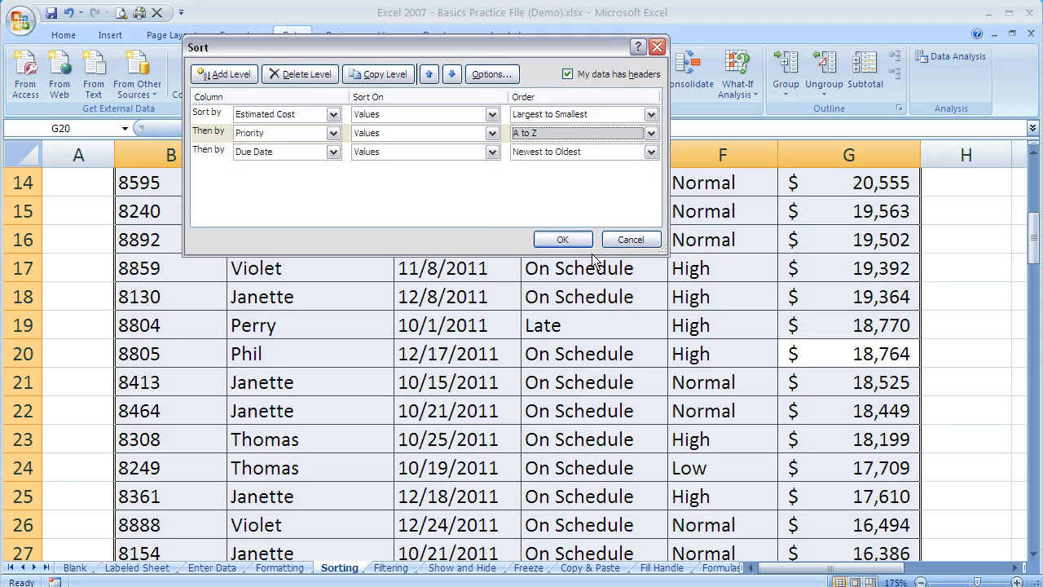
{"action": "left_click", "coordinate": [563, 244]}
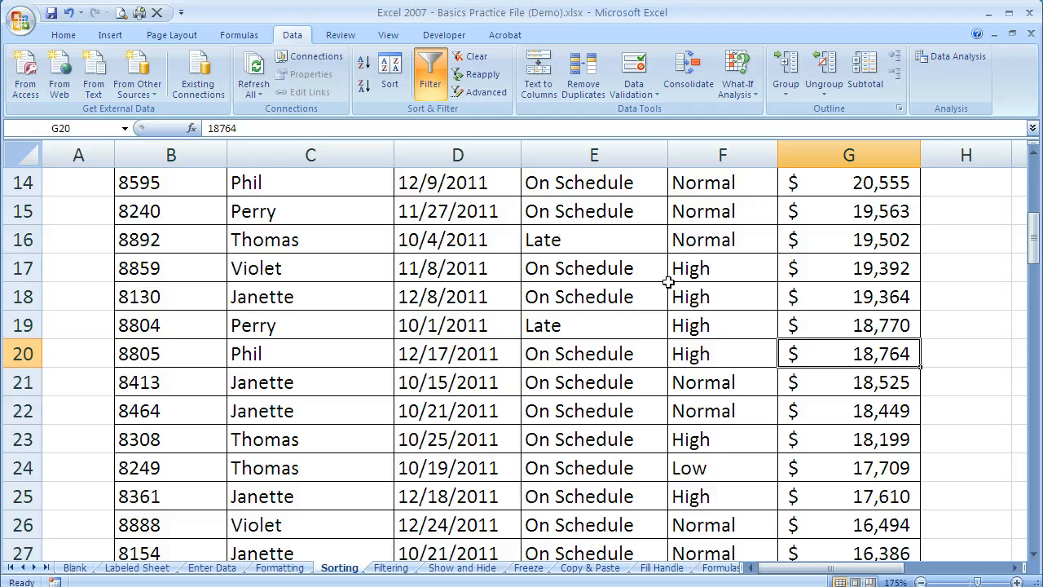
- Move the Priority sort level above Estimated Cost, move Estimated Cost below Due Date, and apply the sort
{"action": "scroll", "coordinate": [666, 282], "scroll_direction": "up", "scroll_amount": 5}
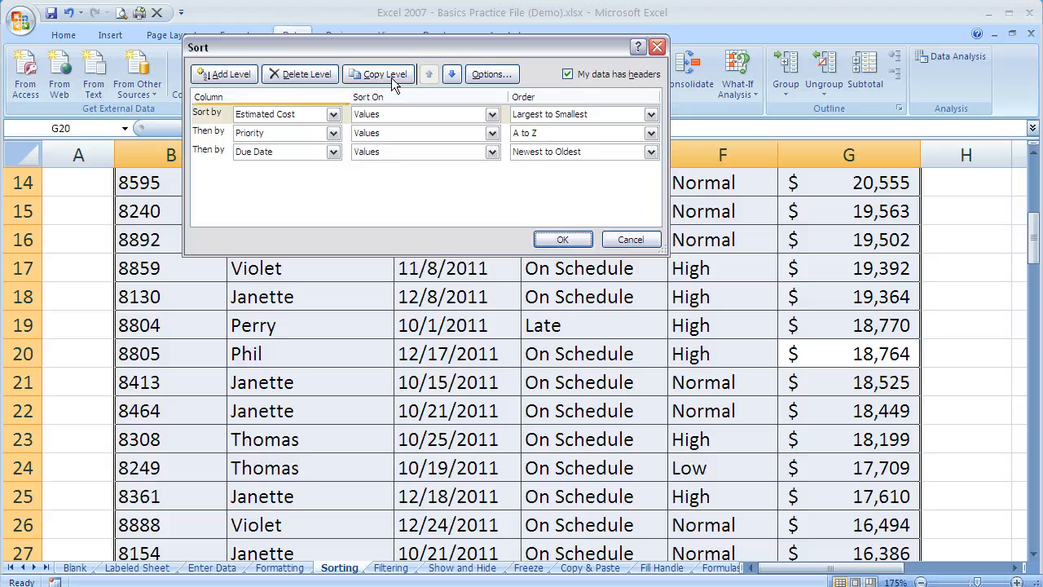
{"action": "left_click", "coordinate": [204, 132]}
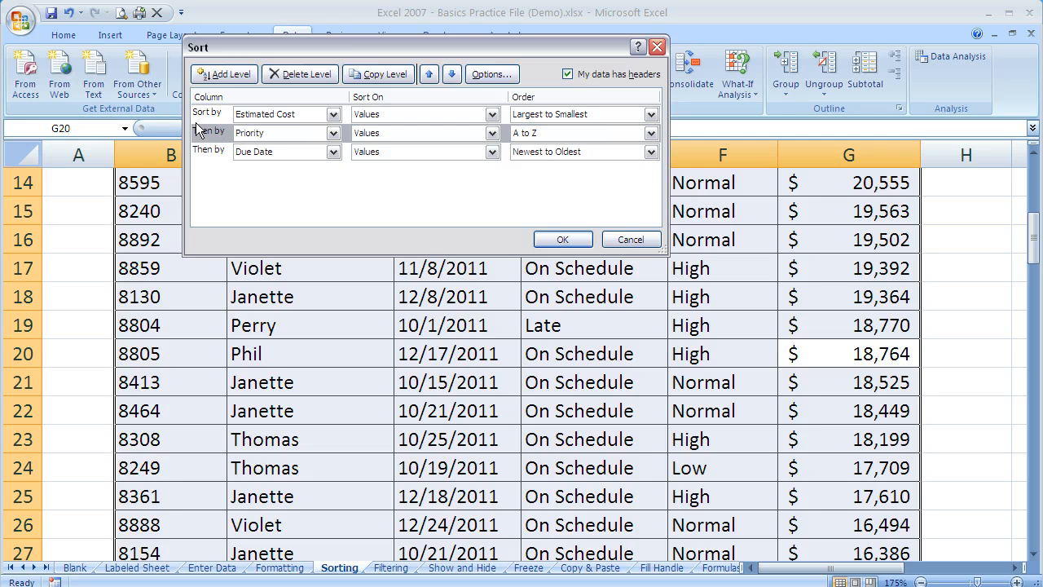
{"action": "left_click", "coordinate": [430, 75]}
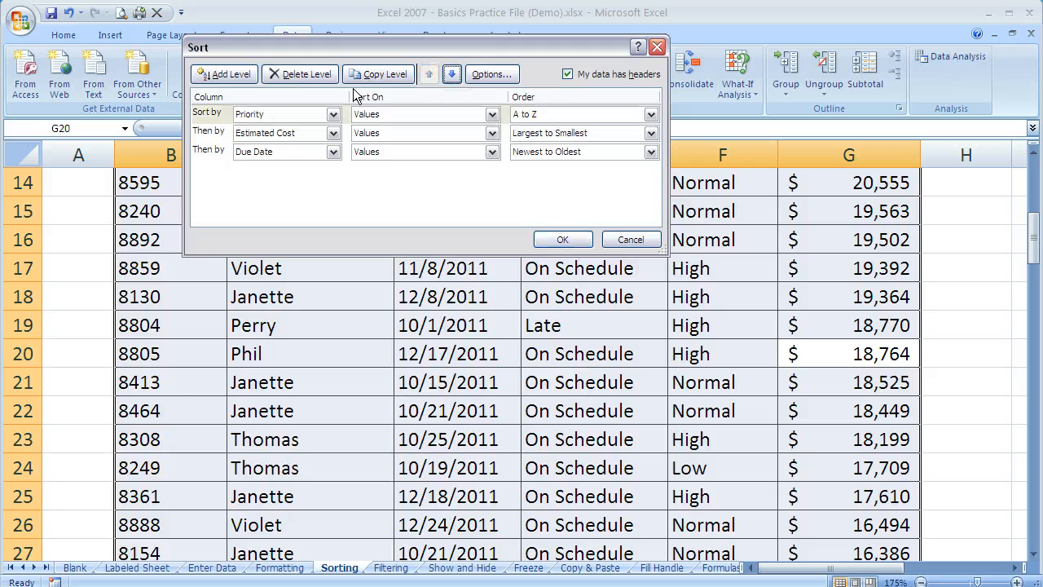
{"action": "left_click", "coordinate": [210, 131]}
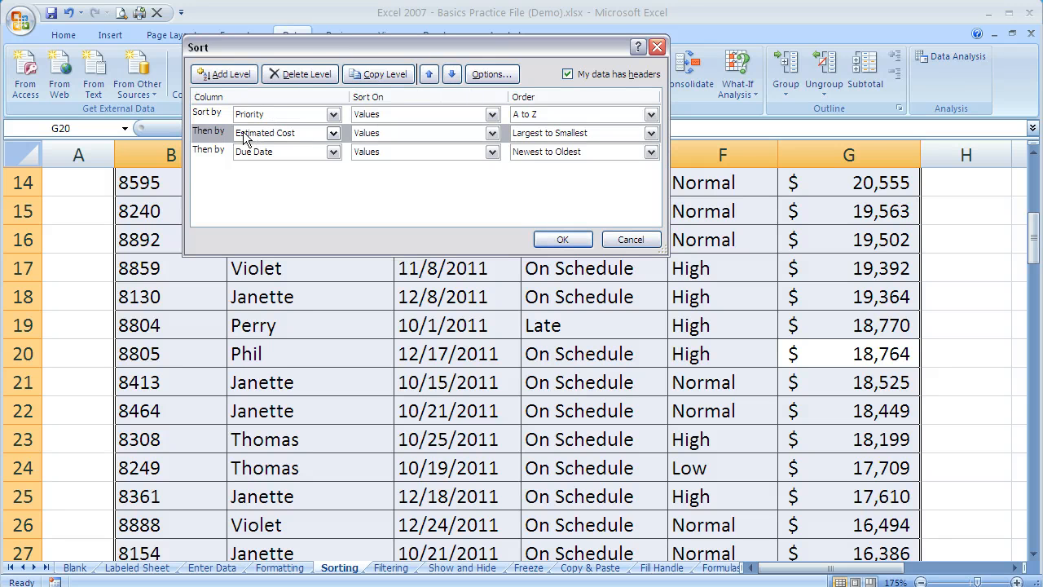
{"action": "left_click", "coordinate": [453, 75]}
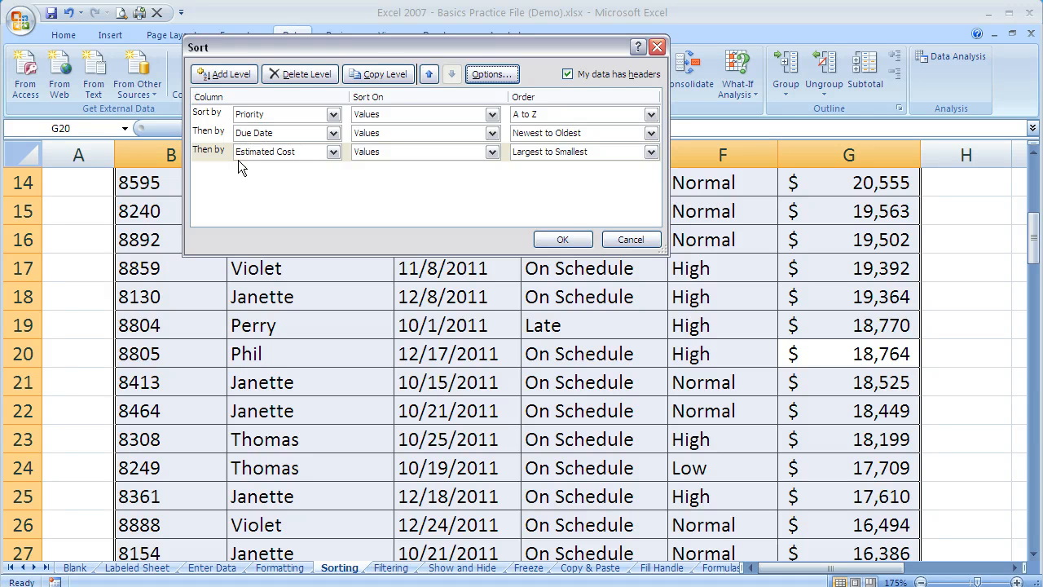
{"action": "left_click", "coordinate": [561, 240]}
- Examine how the project rows are grouped by Priority and ordered by Due Date within each group
{"action": "scroll", "coordinate": [640, 281], "scroll_direction": "up", "scroll_amount": 5}
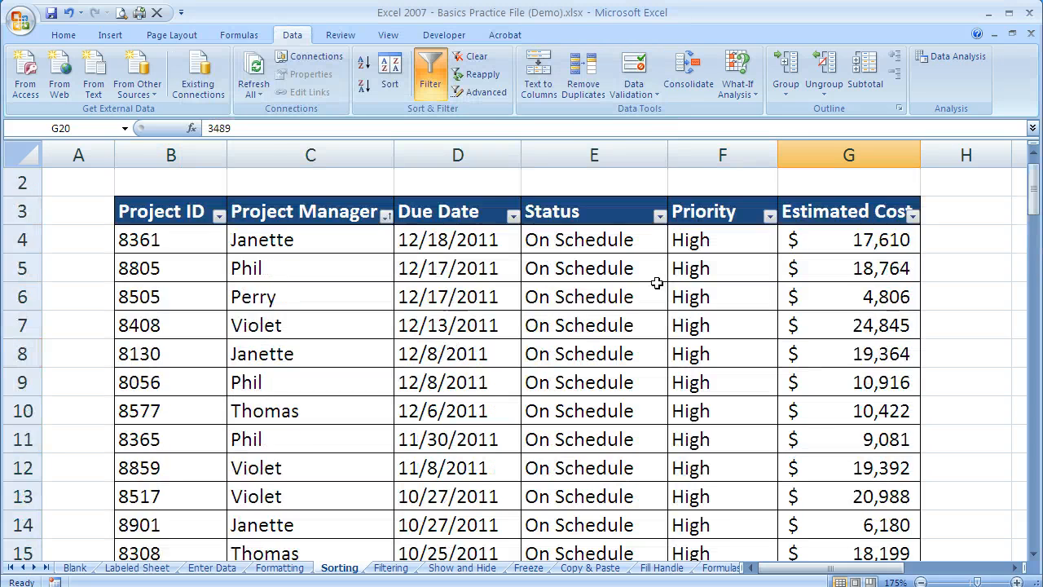
{"action": "scroll", "coordinate": [619, 269], "scroll_direction": "down", "scroll_amount": 6}
{"action": "scroll", "coordinate": [570, 265], "scroll_direction": "down", "scroll_amount": 3}
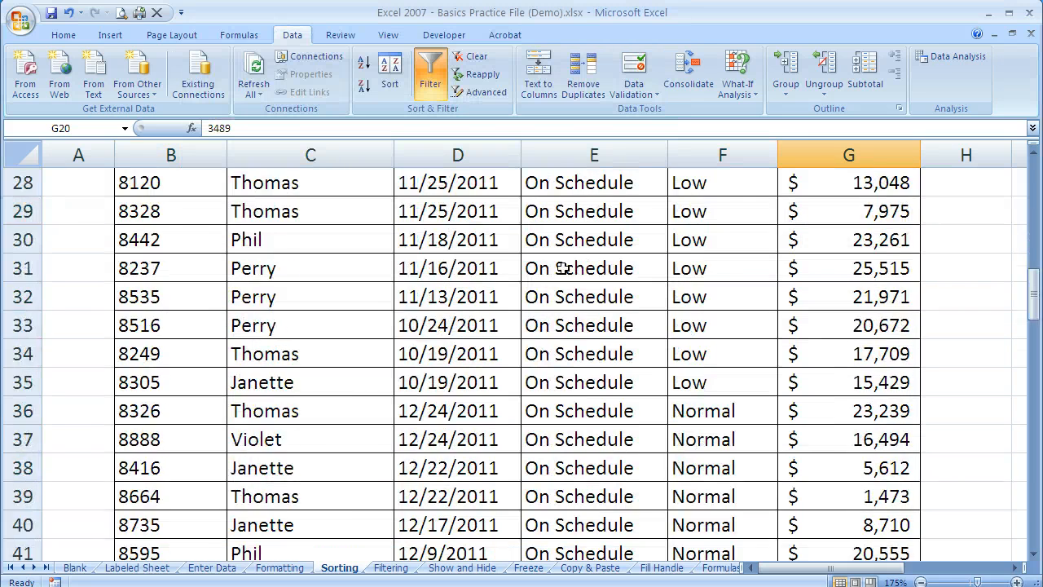
{"action": "scroll", "coordinate": [559, 261], "scroll_direction": "up", "scroll_amount": 3}
{"action": "scroll", "coordinate": [554, 257], "scroll_direction": "up", "scroll_amount": 3}
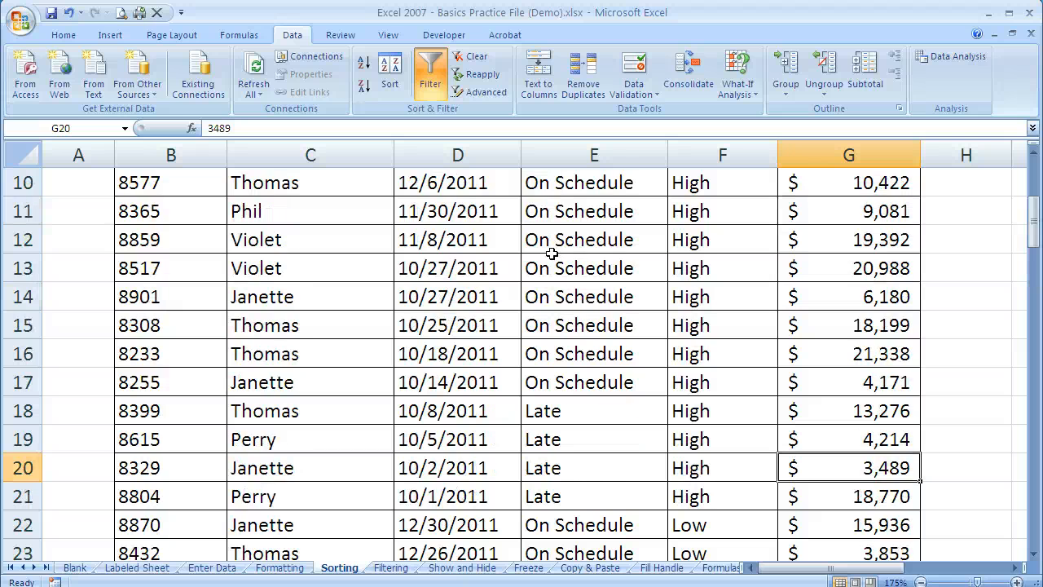
{"action": "scroll", "coordinate": [552, 254], "scroll_direction": "up", "scroll_amount": 3}
{"action": "scroll", "coordinate": [710, 296], "scroll_direction": "down", "scroll_amount": 4}
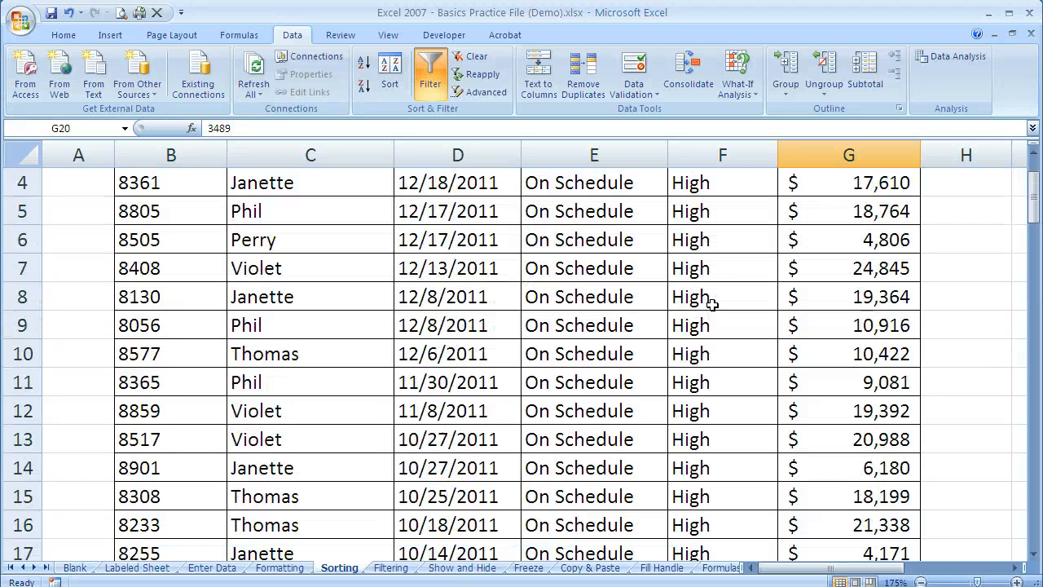
{"action": "scroll", "coordinate": [713, 302], "scroll_direction": "down", "scroll_amount": 6}
{"action": "scroll", "coordinate": [713, 302], "scroll_direction": "up", "scroll_amount": 2}
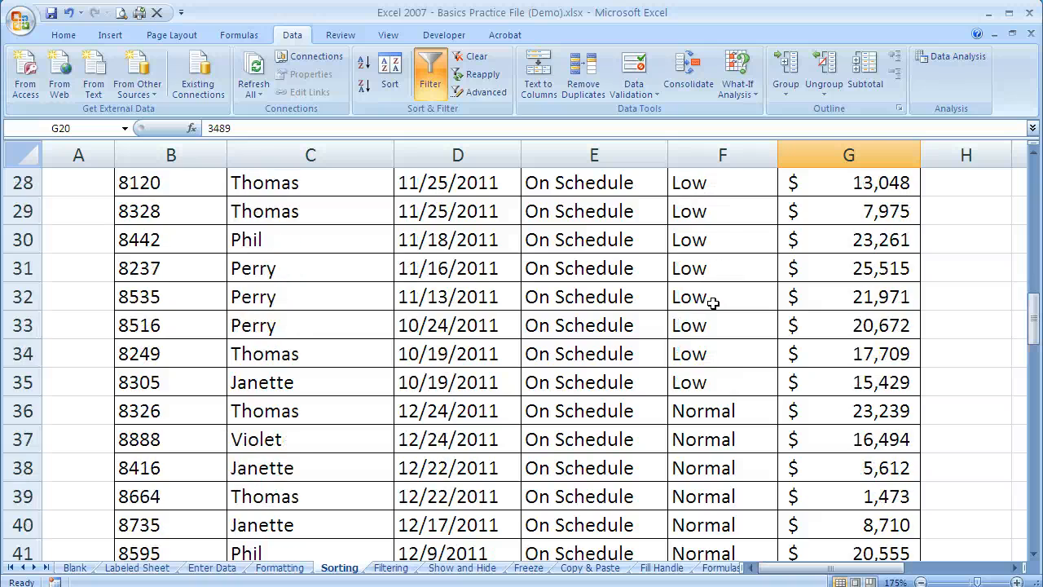
- Check the order of the Estimated Cost values for the High priority projects due 12/17/2011
{"action": "scroll", "coordinate": [713, 302], "scroll_direction": "up", "scroll_amount": 8}
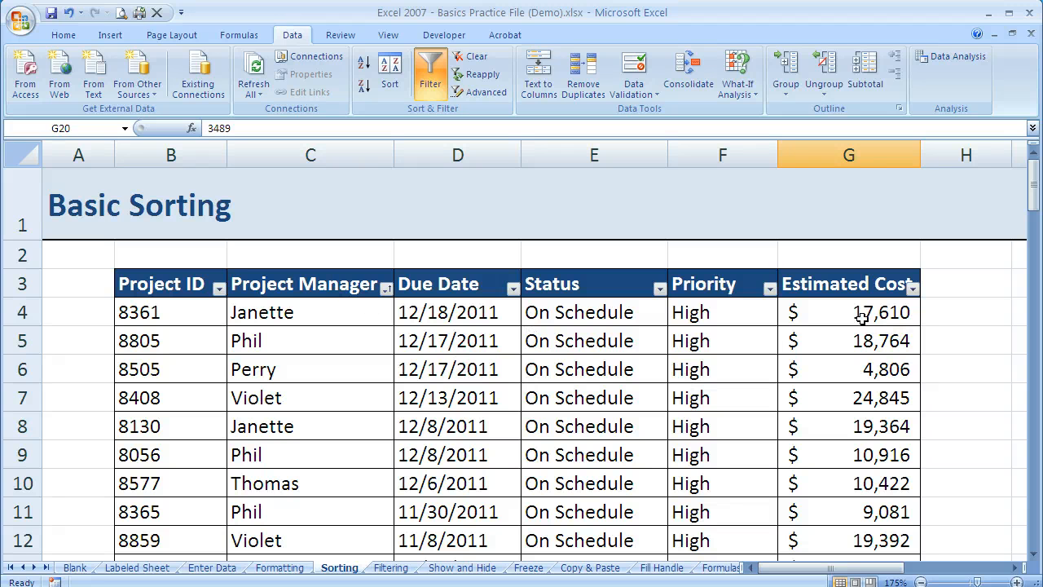
{"action": "left_click", "coordinate": [886, 349]}
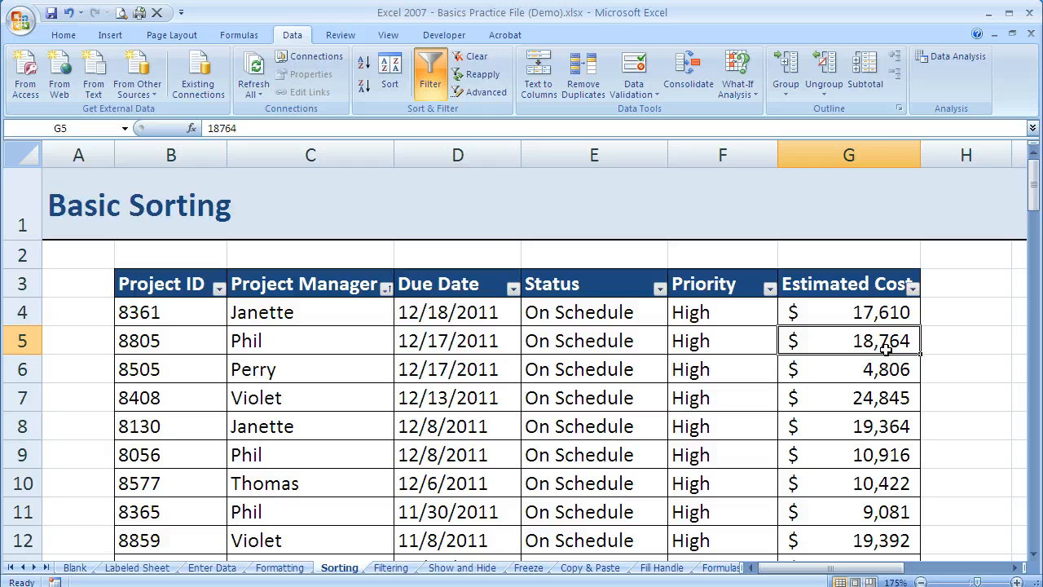
{"action": "left_click", "coordinate": [880, 371]}
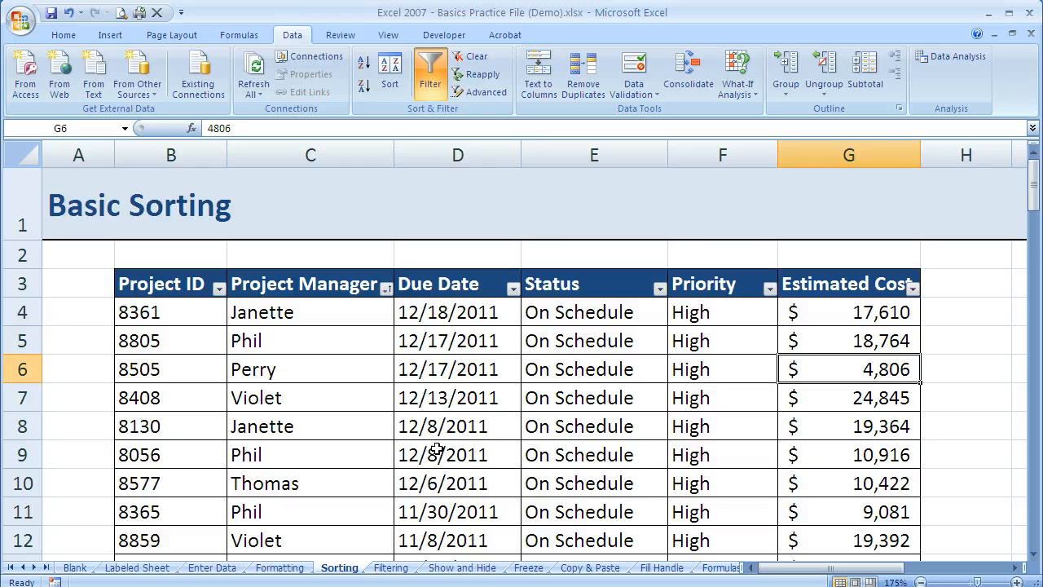